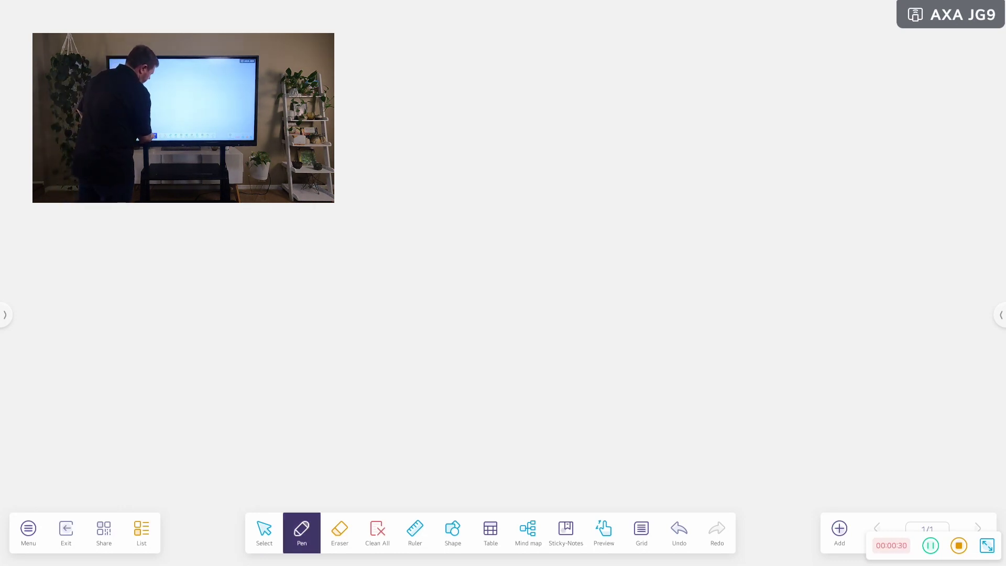
click(301, 531)
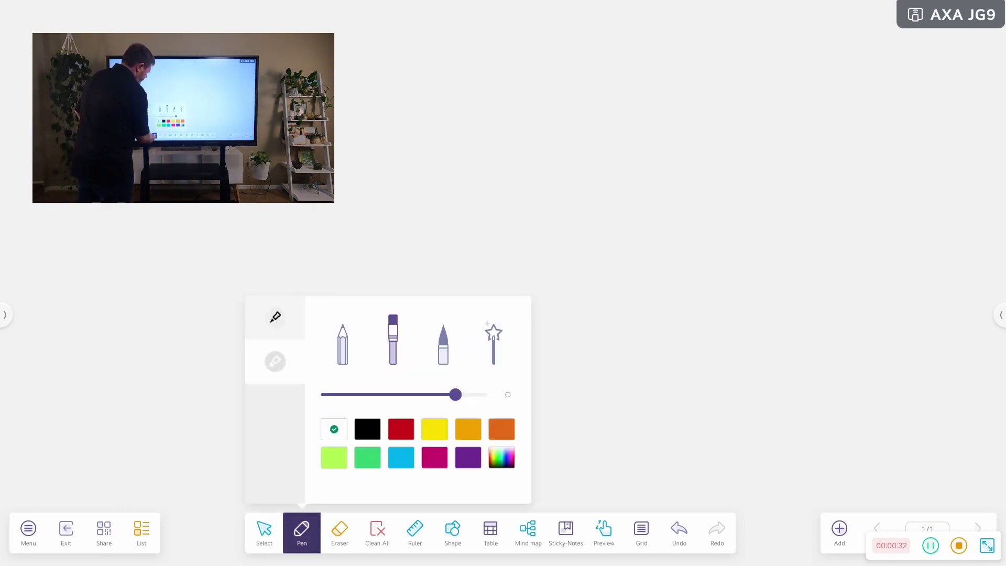
drag(455, 394, 417, 394)
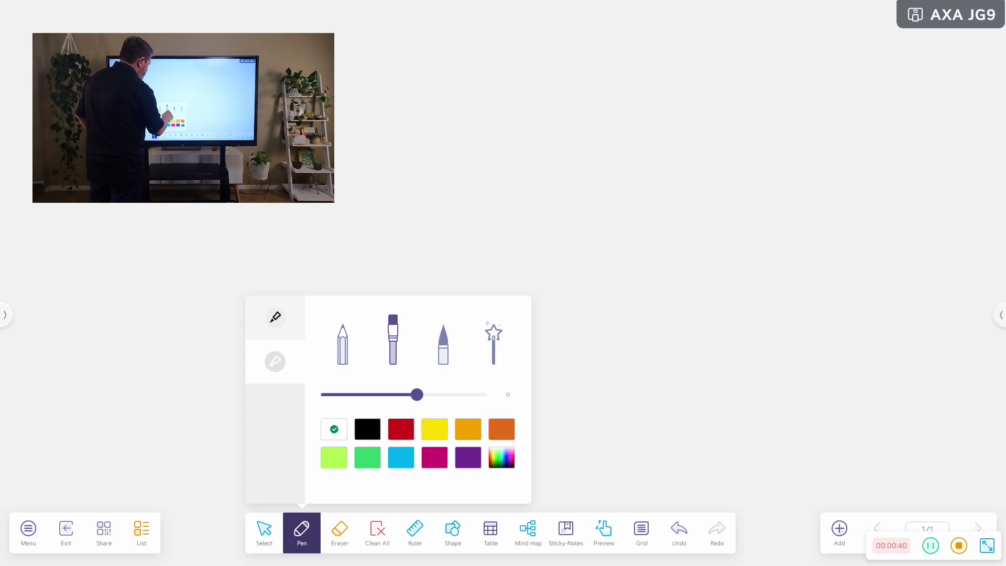
click(493, 339)
click(393, 340)
click(343, 340)
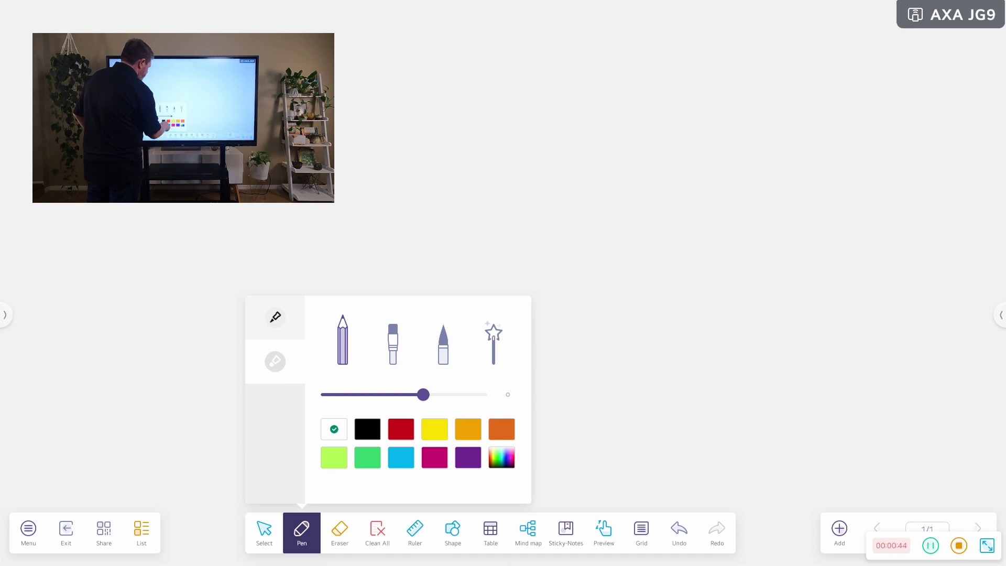
click(367, 428)
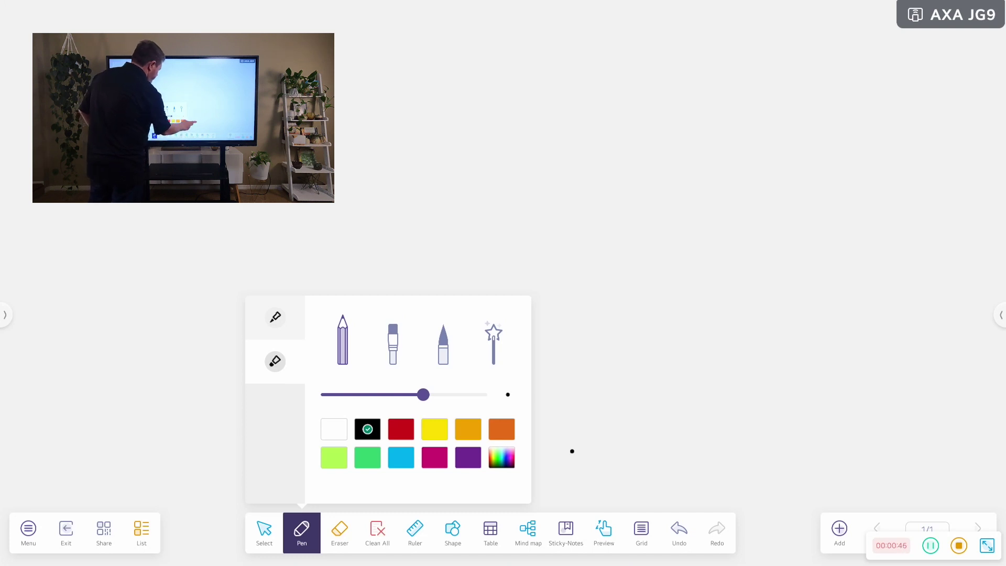
click(301, 532)
click(377, 532)
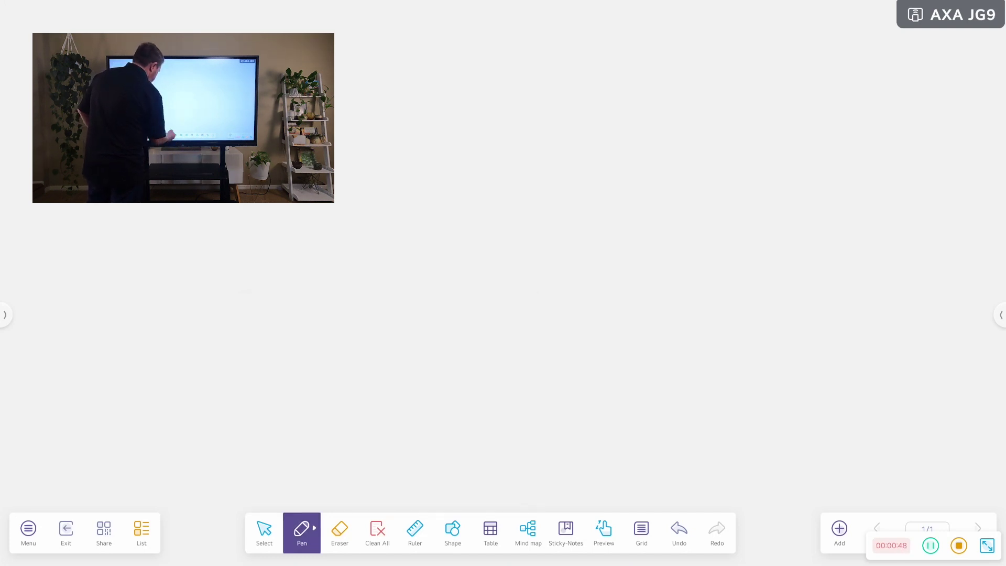
click(340, 532)
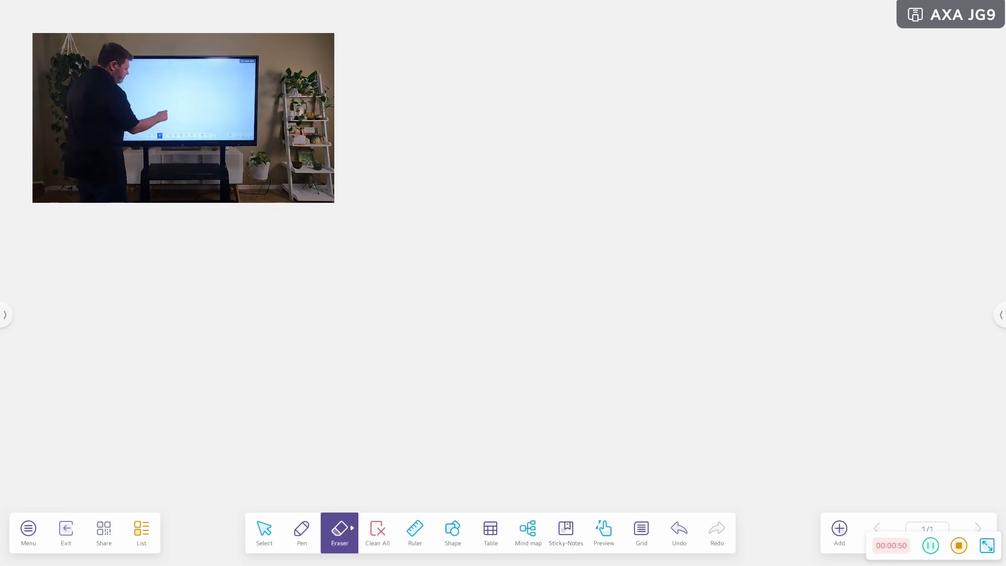
click(302, 531)
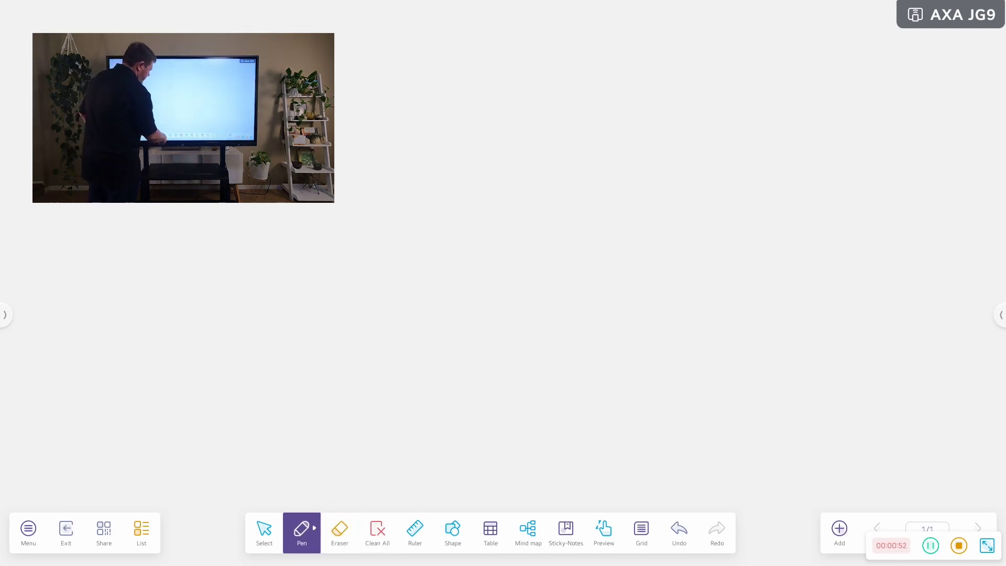
click(415, 533)
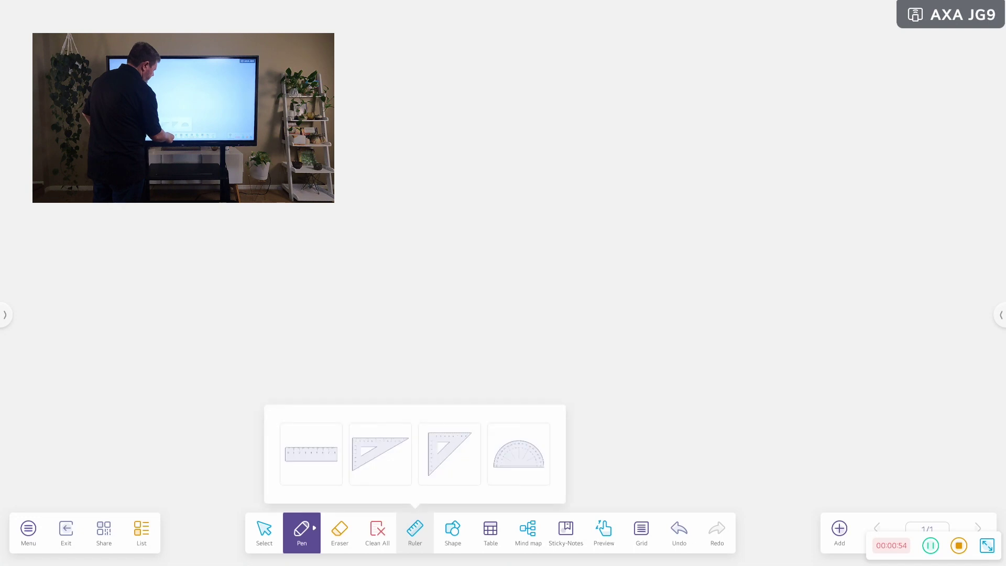
click(452, 532)
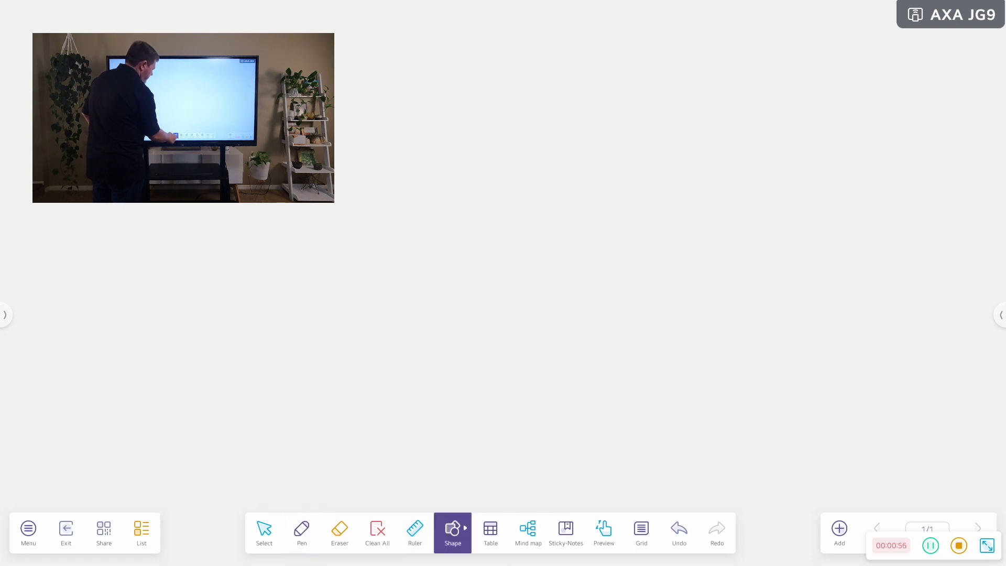
Preview the shape and table options, then insert a mind map with three branch nodes
click(452, 531)
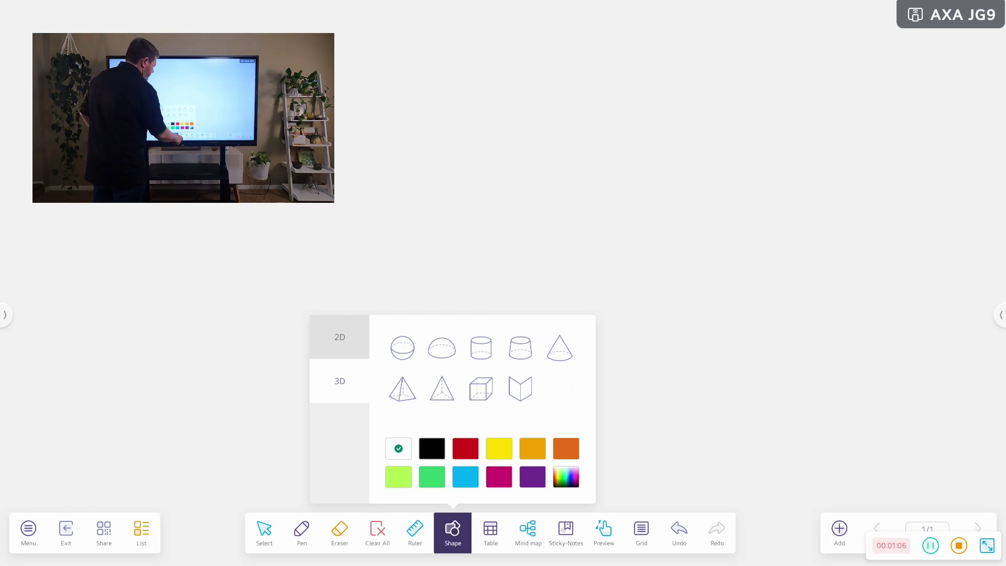
click(432, 448)
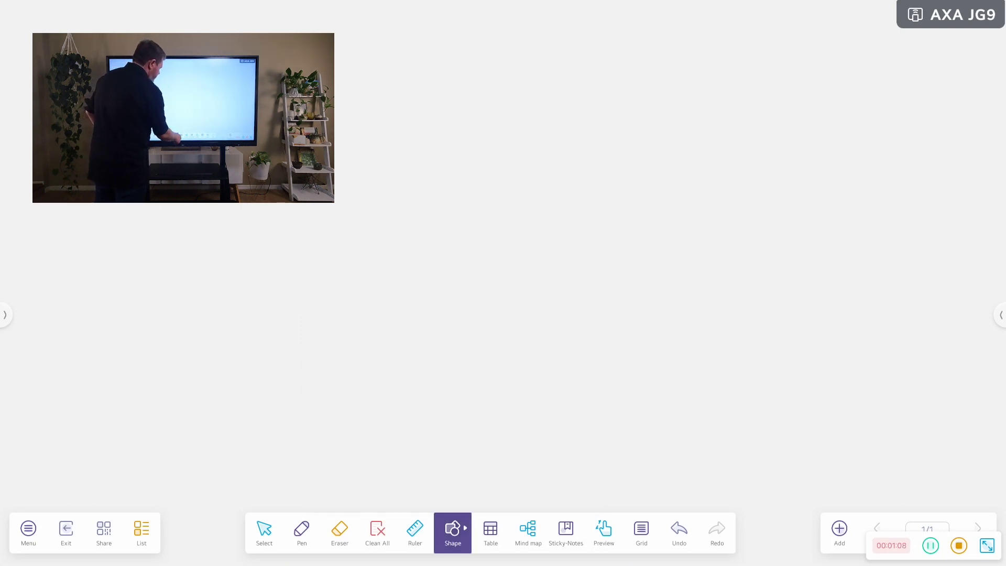
click(491, 533)
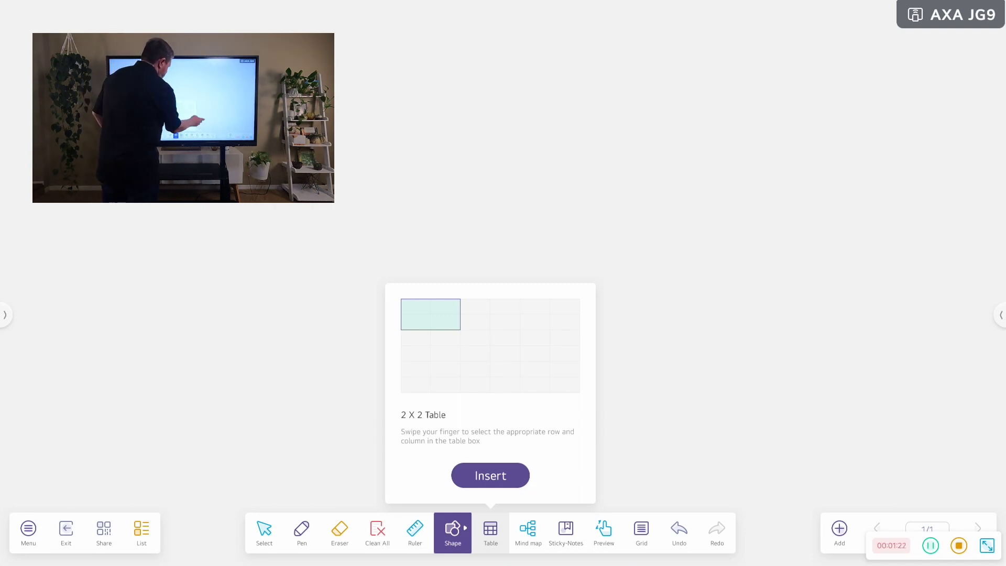
click(528, 532)
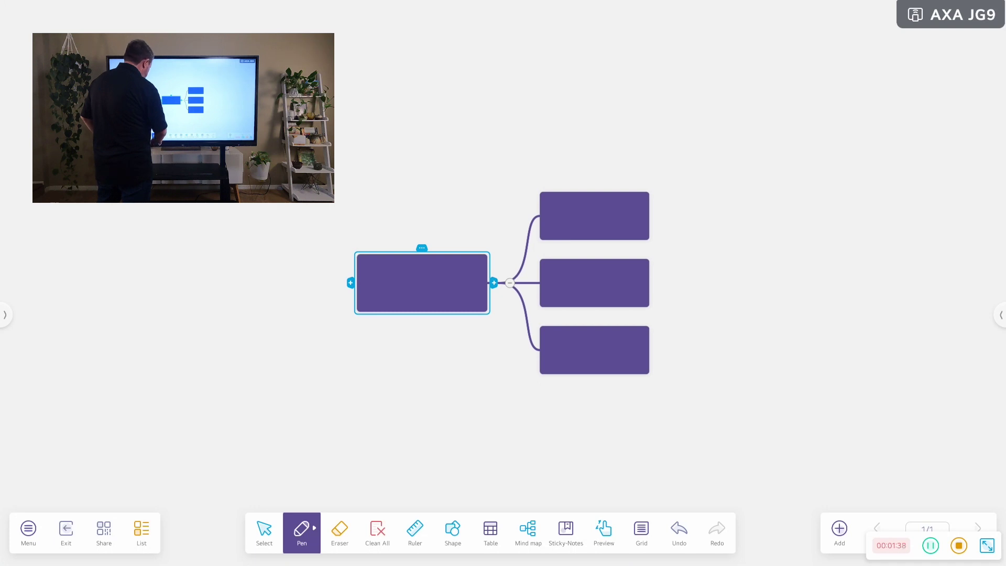
Switch the pen to white and handwrite 'monkeys' in the central node, converting it to text
click(302, 532)
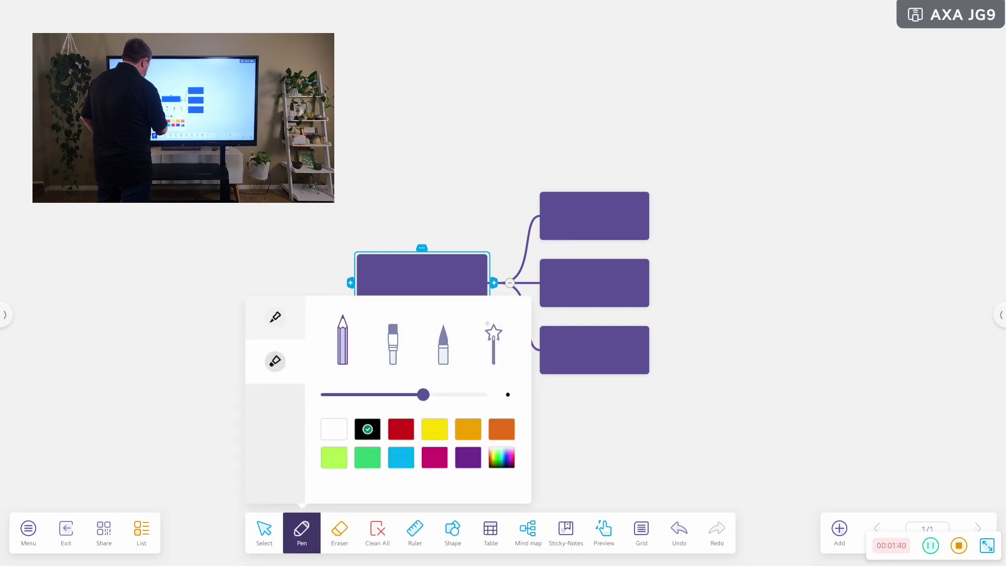
click(334, 429)
drag(372, 272, 373, 293)
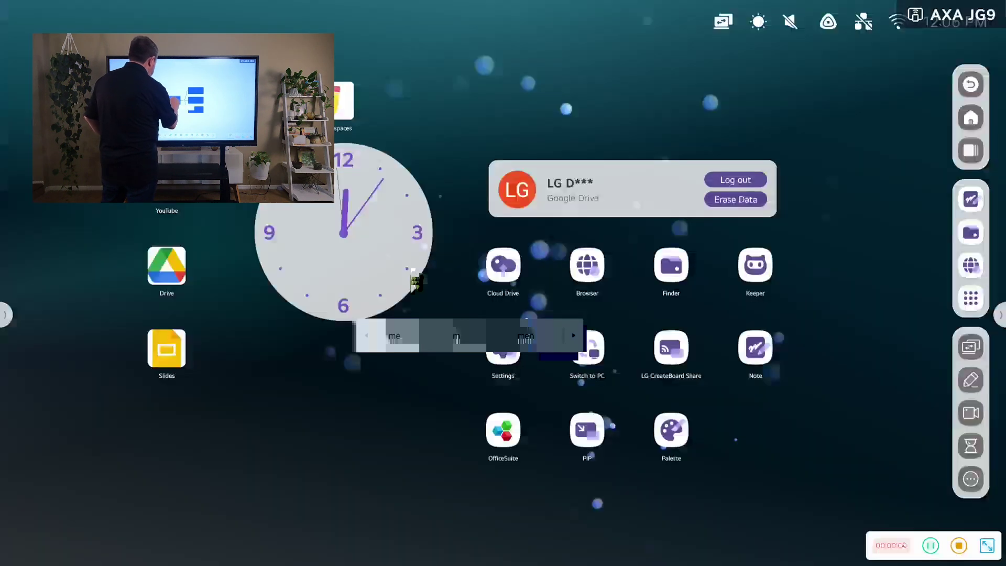
mouse_move(412, 292)
mouse_down()
mouse_move(424, 272)
mouse_move(444, 291)
mouse_move(456, 283)
mouse_move(468, 300)
mouse_move(483, 299)
mouse_up()
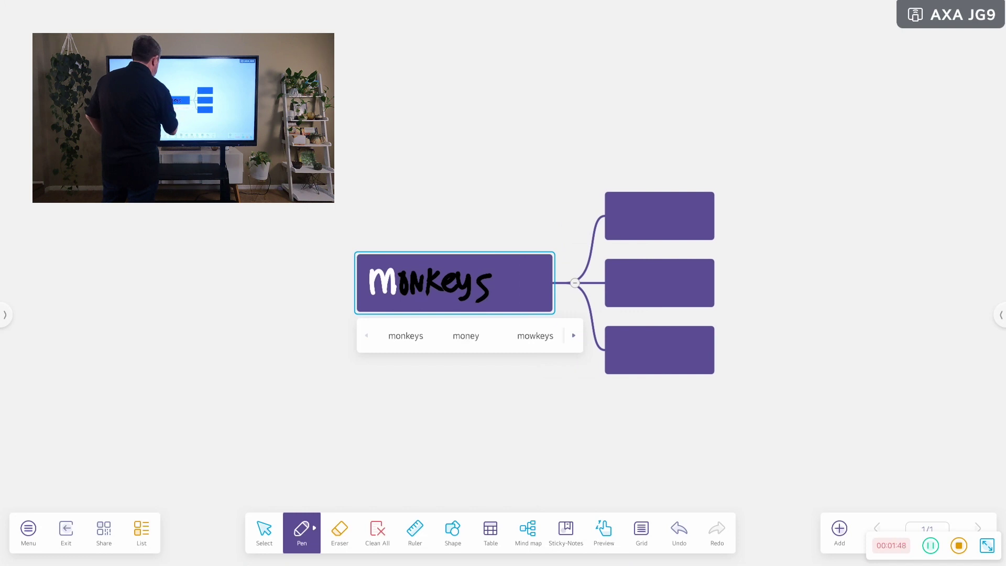
click(406, 336)
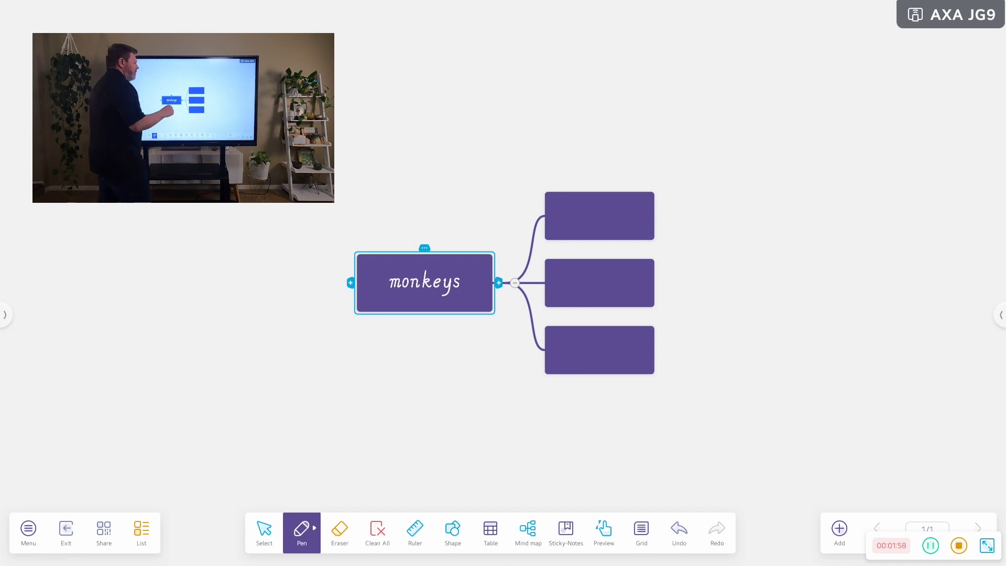
Handwrite 'liveinforest' in the top branch node and convert it to text
mouse_move(559, 203)
mouse_down()
mouse_move(573, 227)
mouse_move(710, 227)
mouse_up()
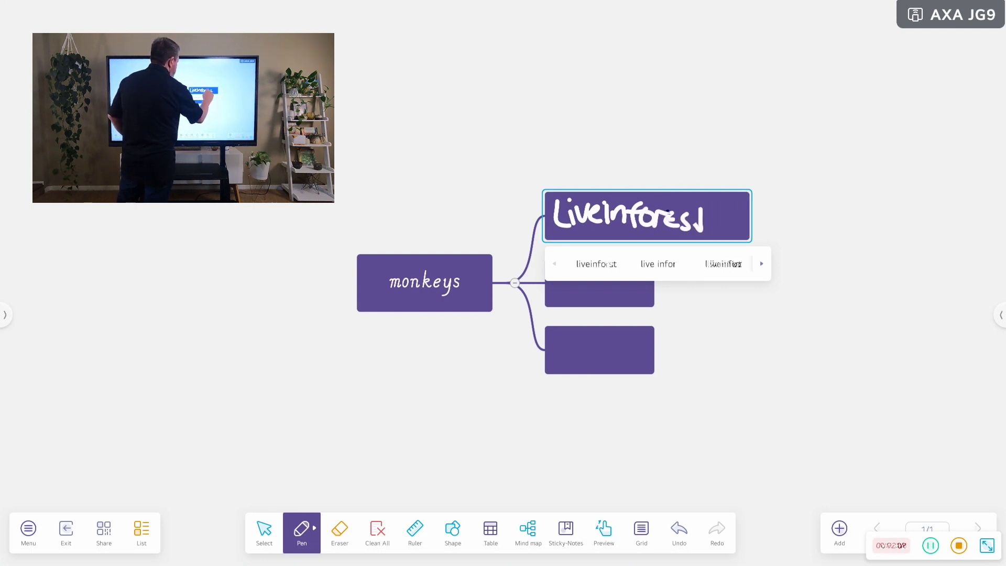
drag(690, 222, 710, 220)
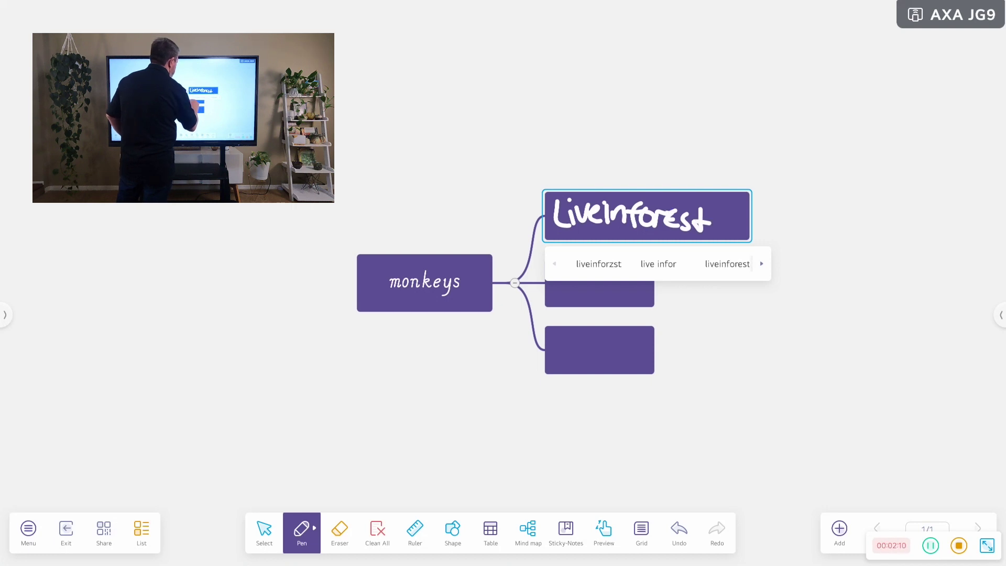
click(726, 263)
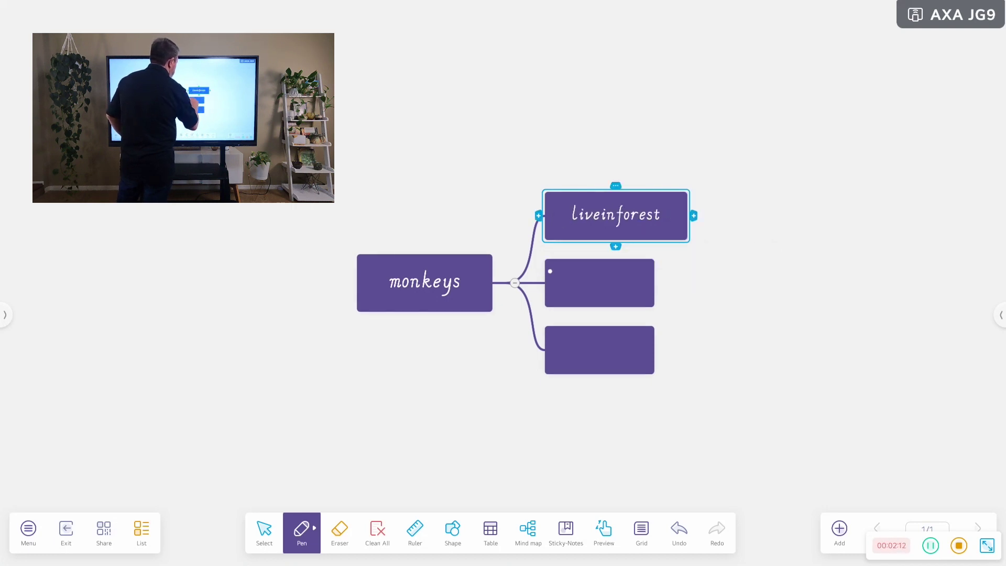
Write 'HAIRON' in the middle branch, then add a dash after 'monkeys'
click(550, 271)
drag(553, 268, 555, 298)
drag(561, 269, 563, 297)
drag(552, 283, 564, 282)
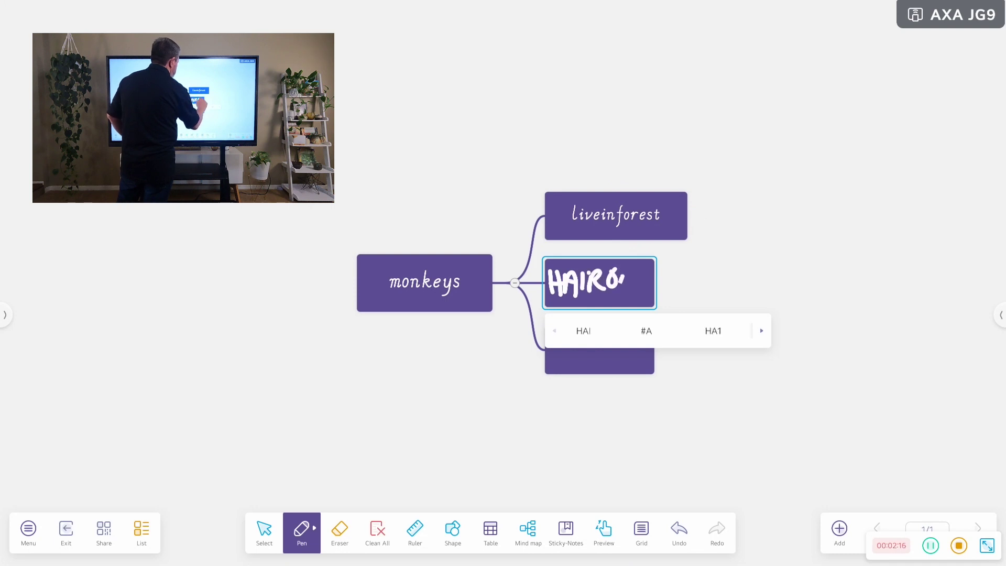
drag(622, 279, 637, 279)
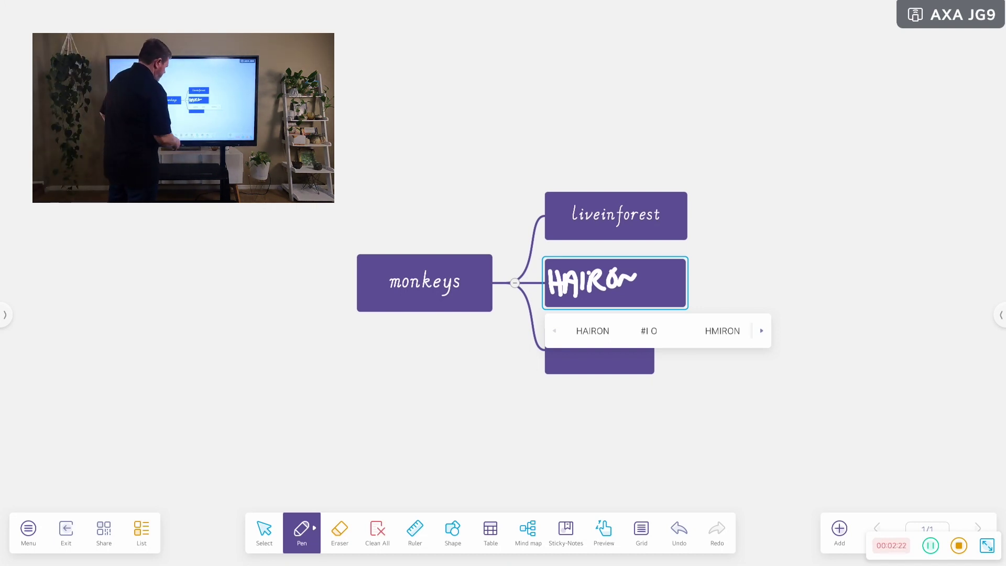
click(592, 331)
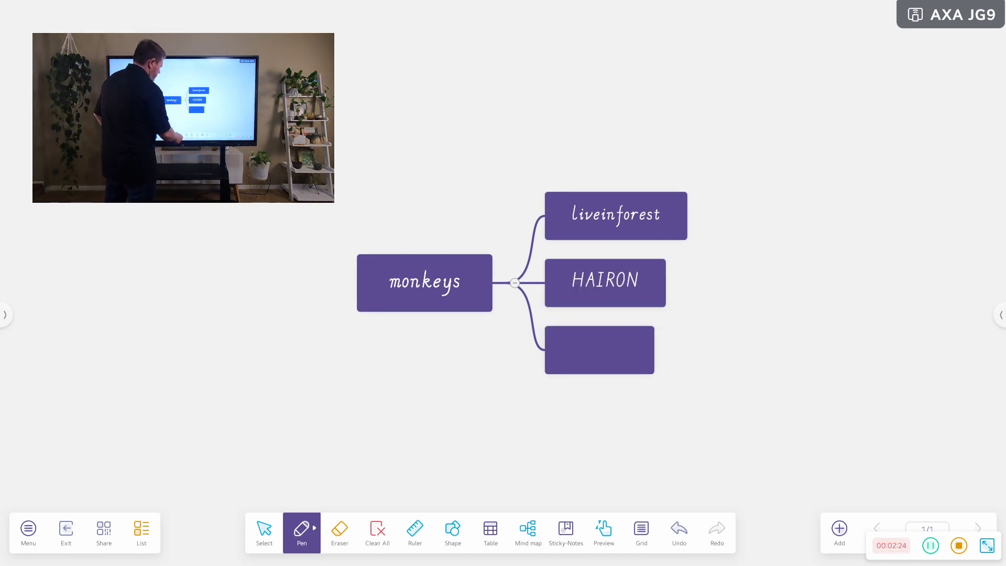
drag(452, 289, 554, 212)
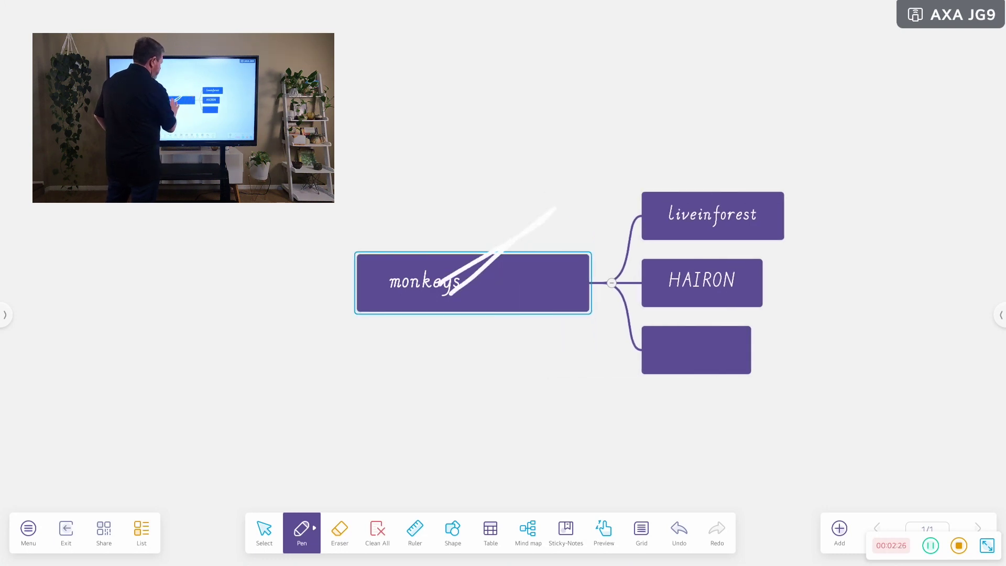
click(264, 532)
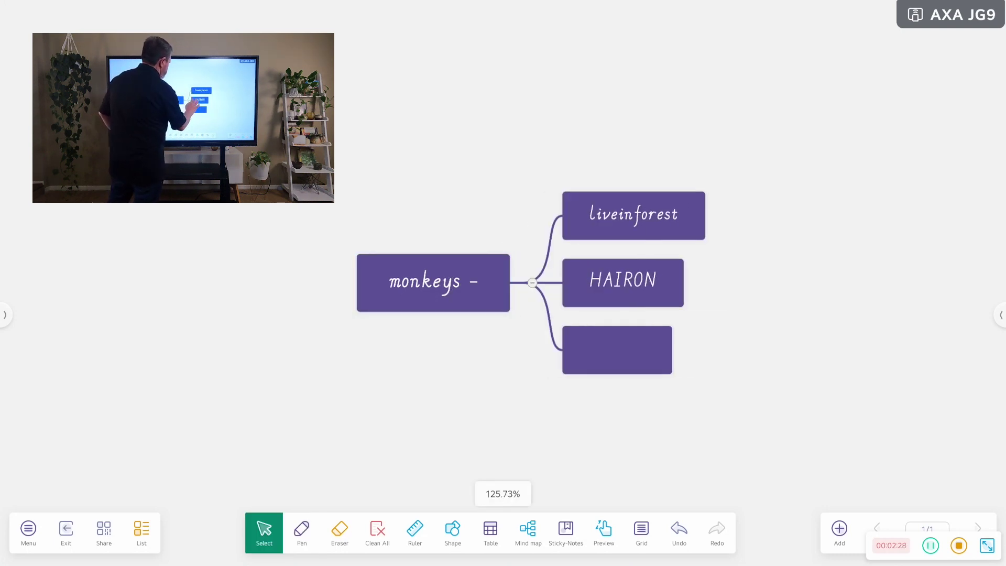
scroll(581, 259, up, 2)
scroll(581, 236, down, 3)
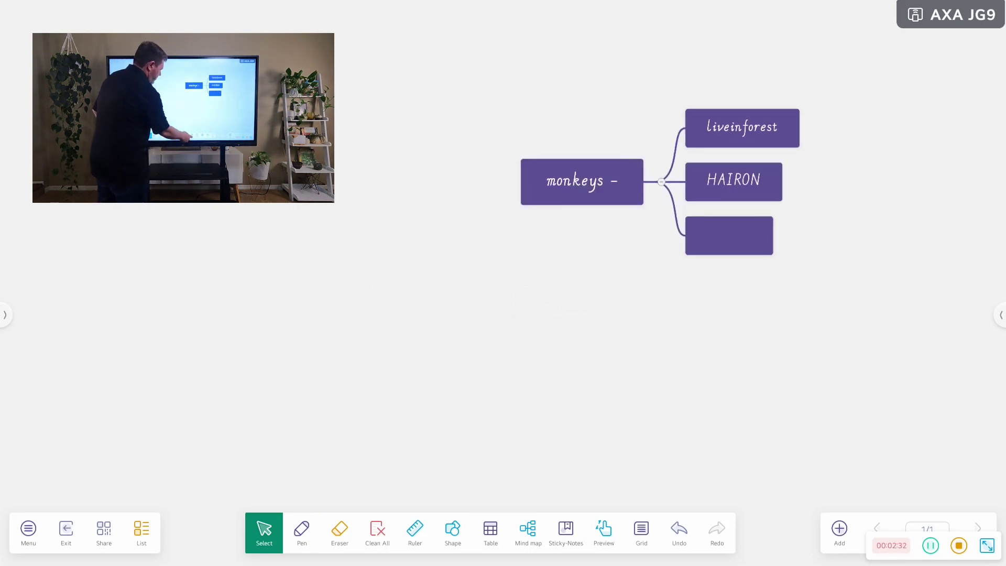
Start a sticky note and type 'mammal' on the on-screen keyboard, correcting typos
click(565, 532)
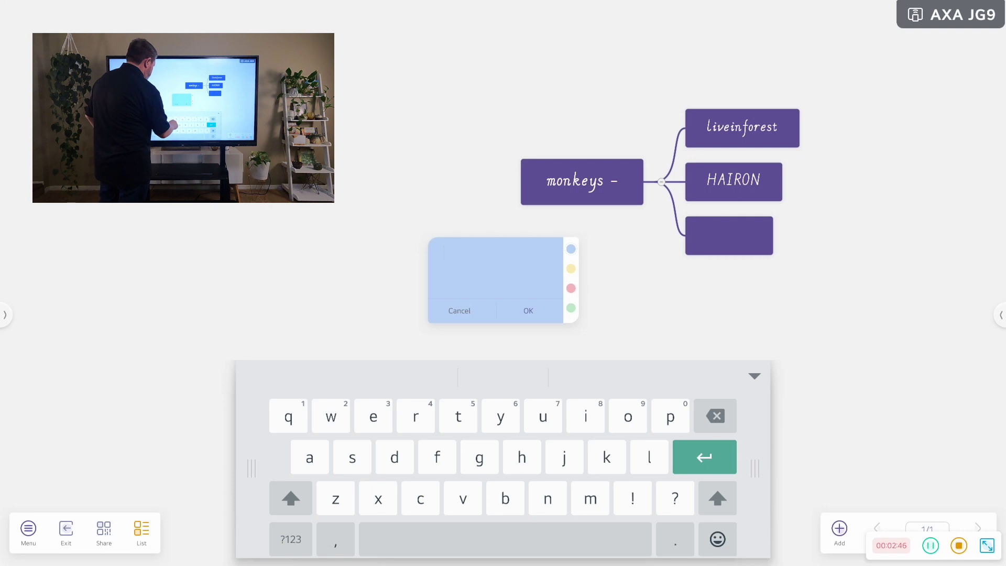
click(585, 416)
text(i)
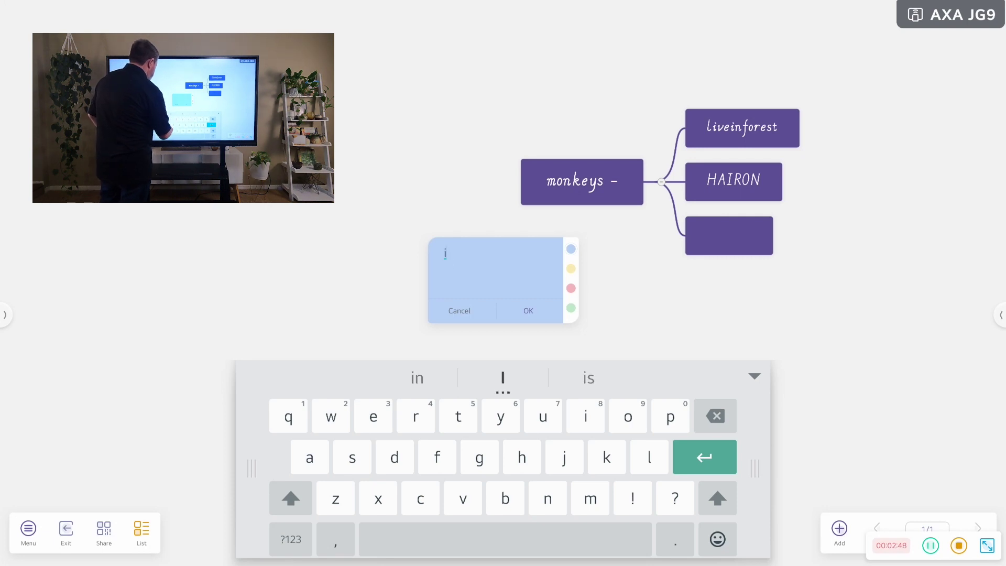
click(394, 458)
click(373, 416)
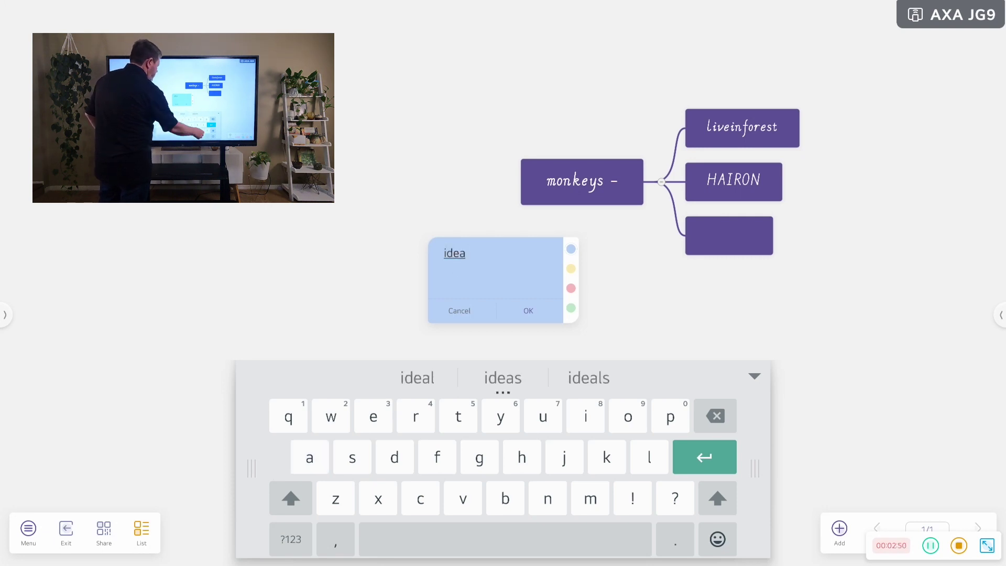
click(715, 416)
click(715, 415)
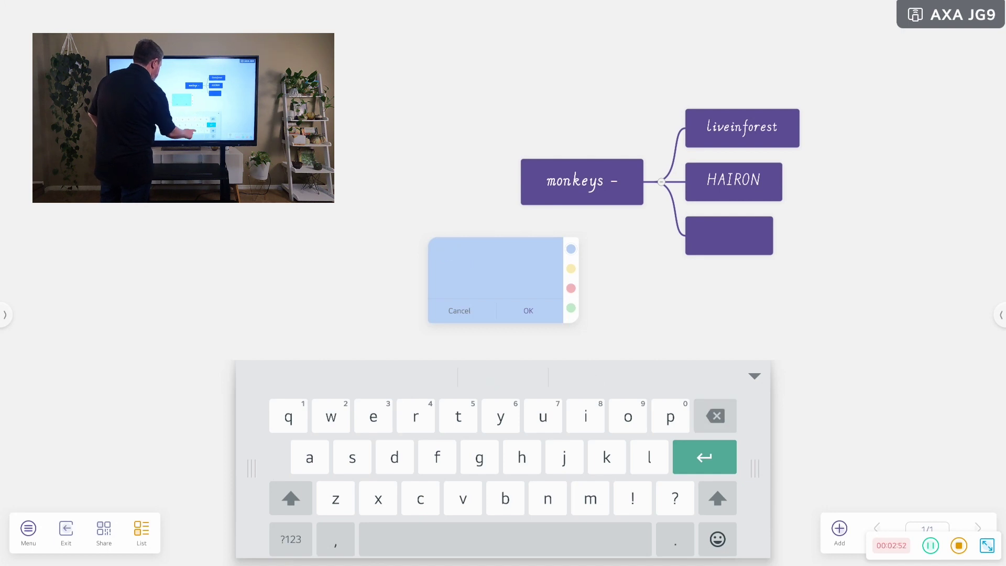
click(590, 499)
text(m)
click(479, 457)
click(394, 458)
click(715, 415)
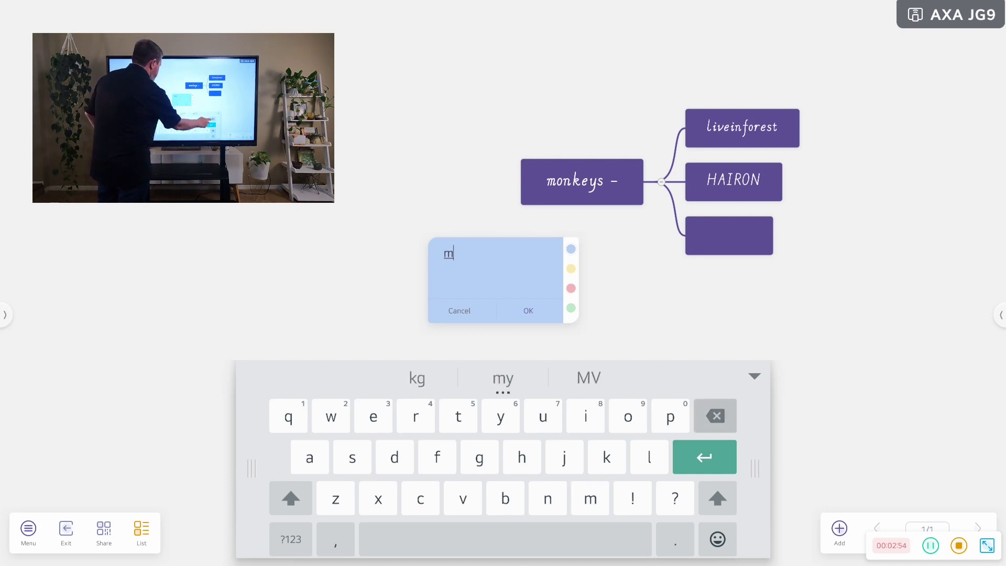
click(308, 457)
click(590, 499)
click(590, 499)
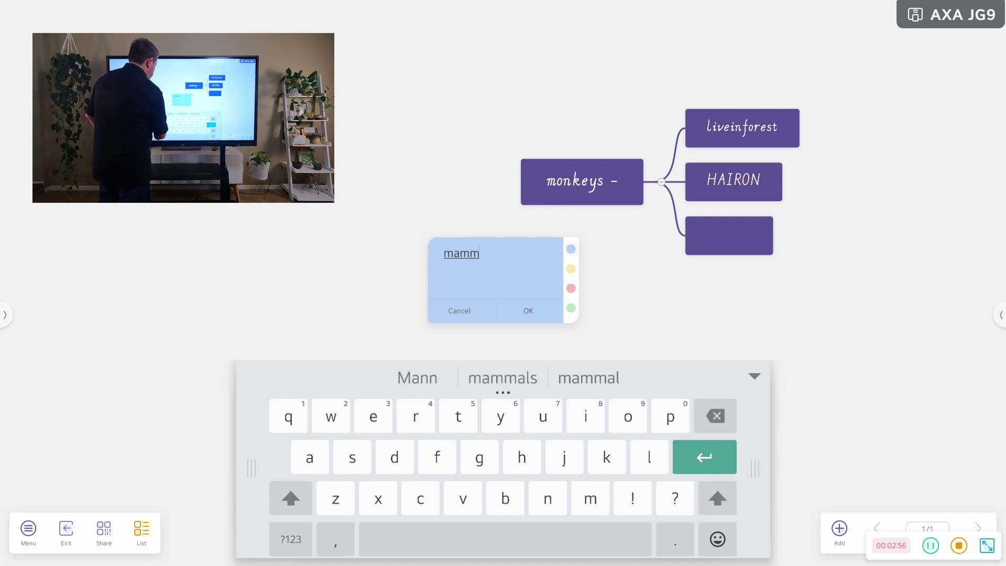
click(309, 457)
click(648, 458)
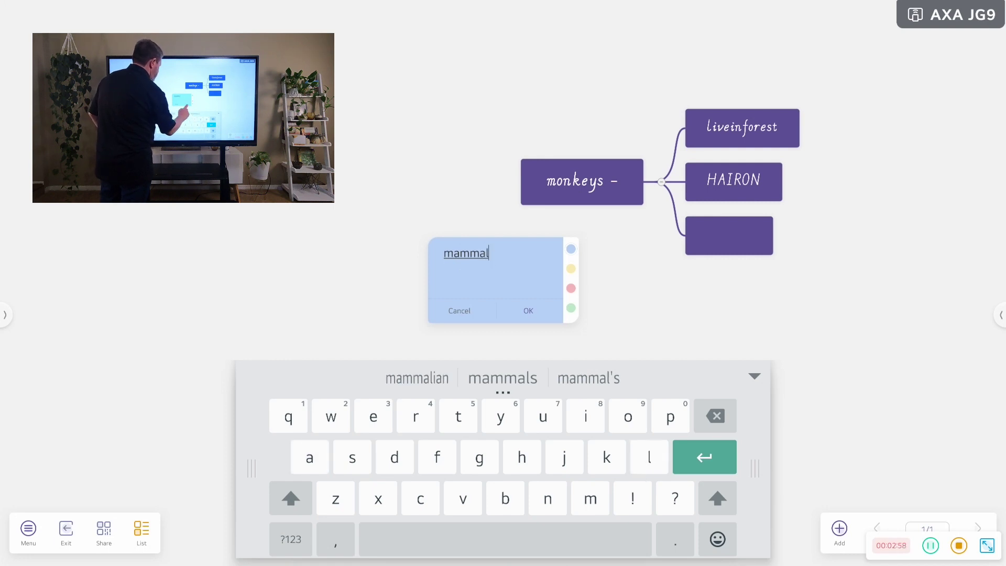
Post the 'mammal' note to the board and cancel the next empty note
click(528, 310)
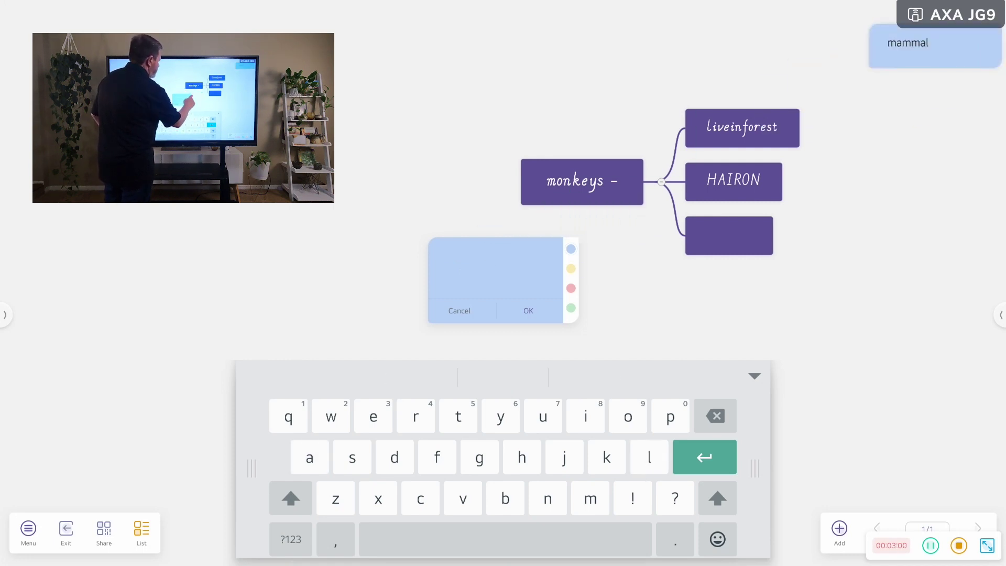
click(571, 267)
click(459, 311)
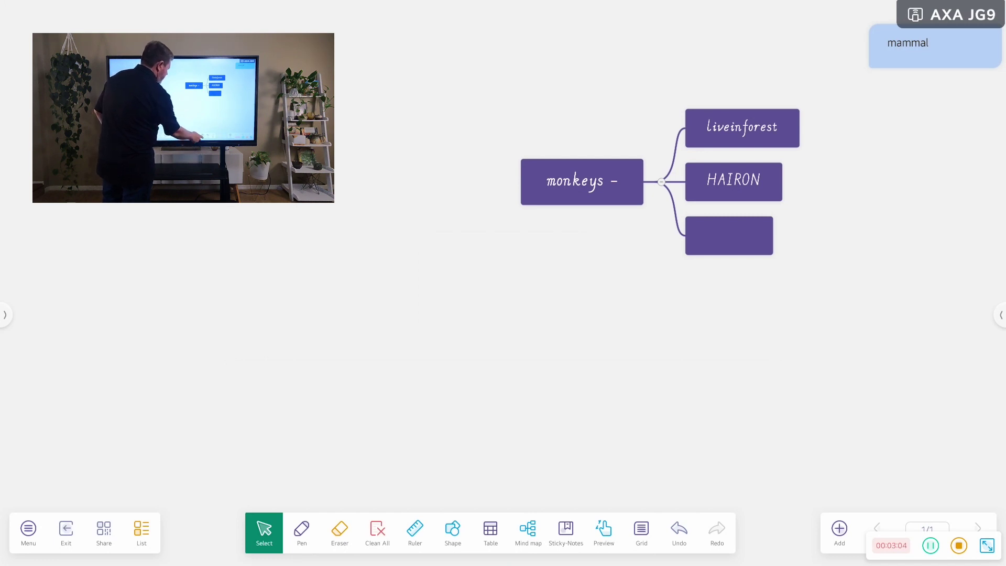
click(739, 235)
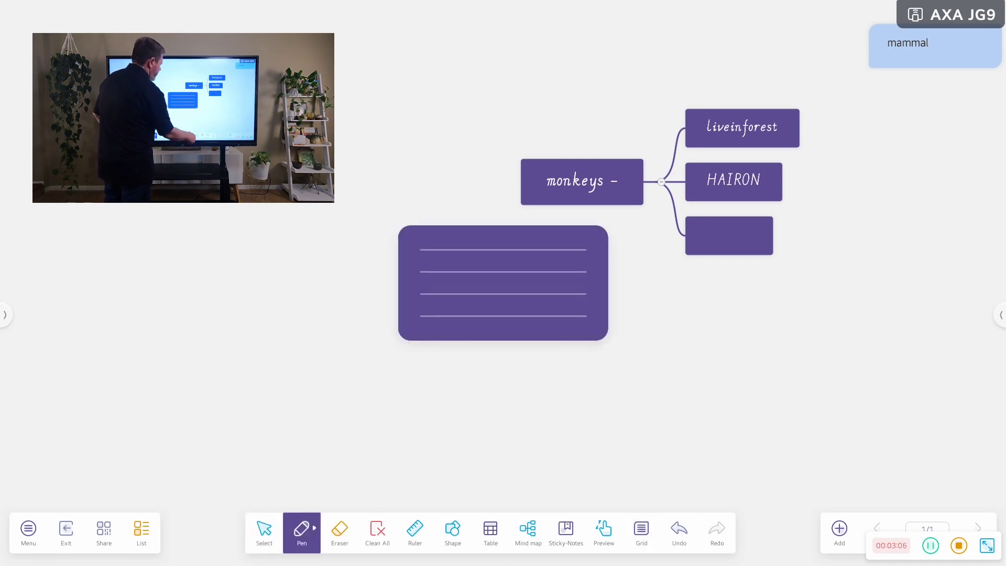
click(641, 533)
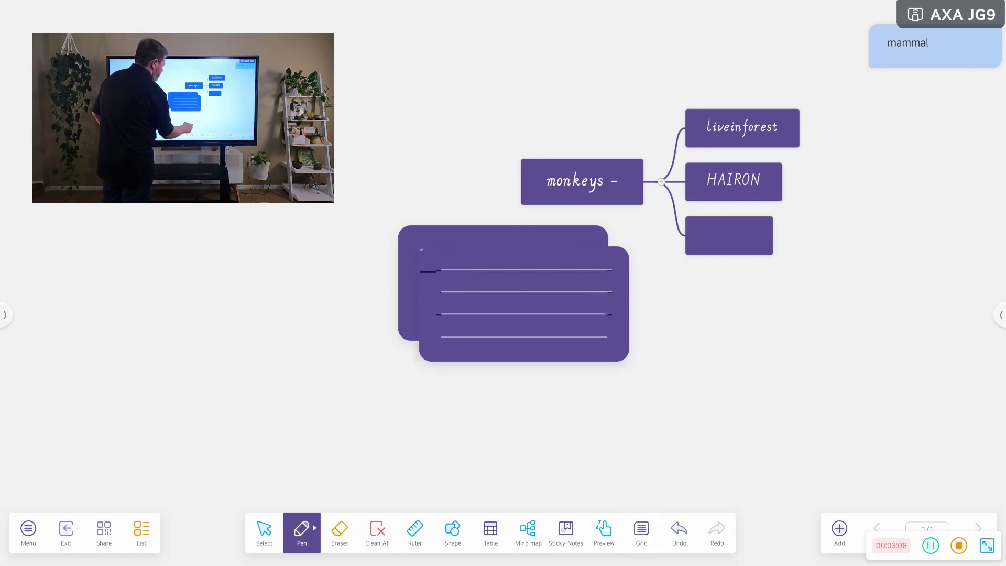
mouse_move(429, 277)
mouse_down()
mouse_move(476, 277)
mouse_move(212, 157)
mouse_up()
click(265, 533)
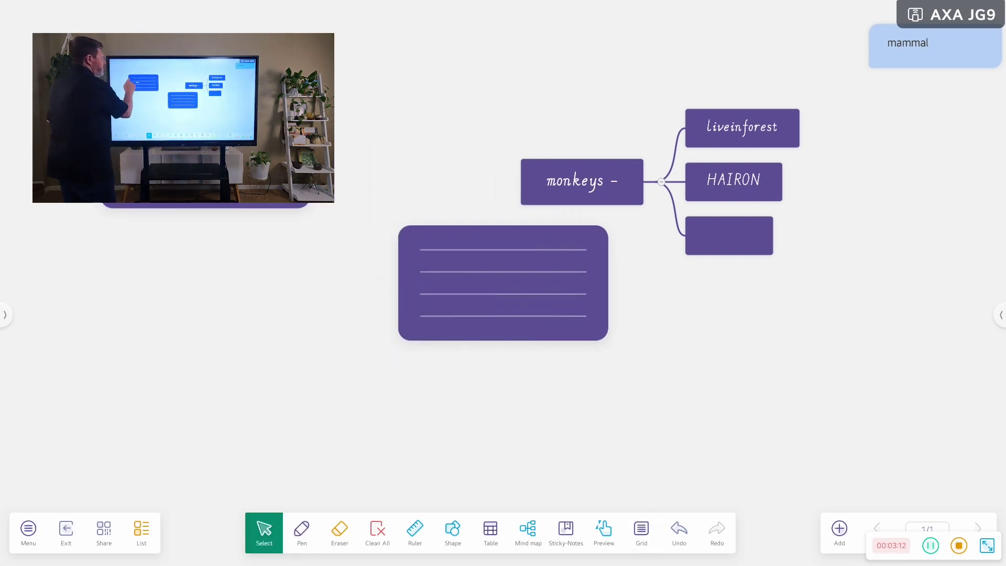
click(26, 126)
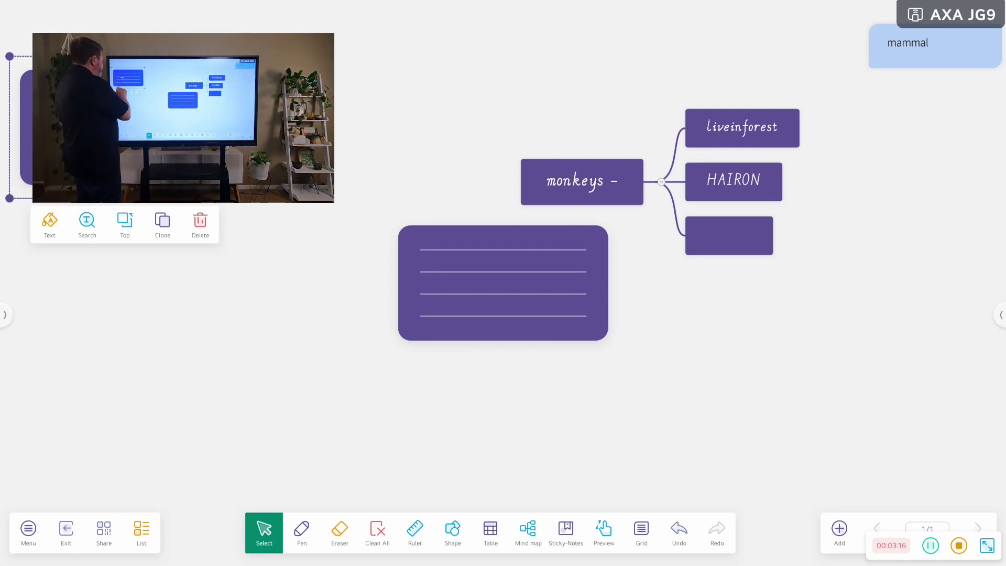
click(503, 283)
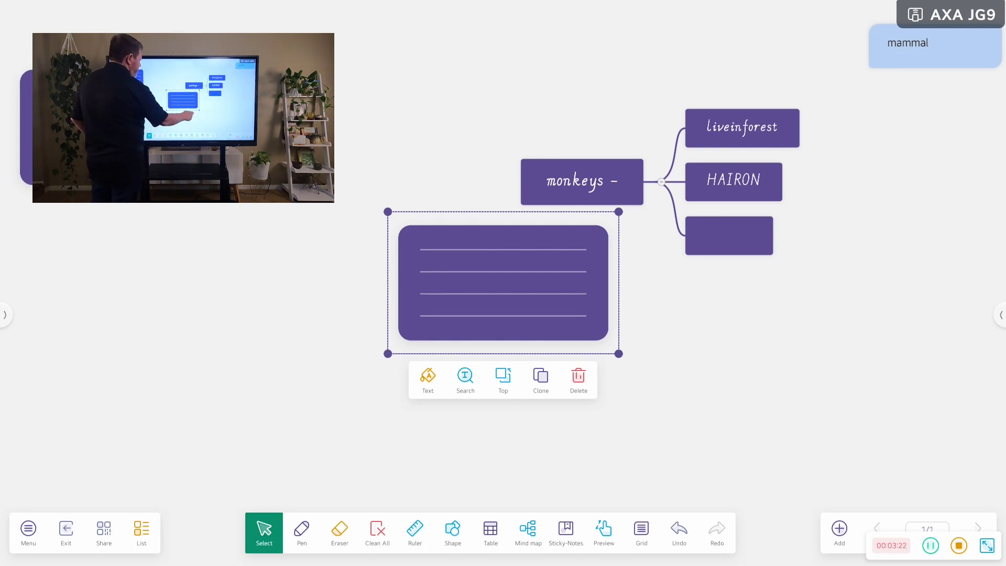
click(578, 381)
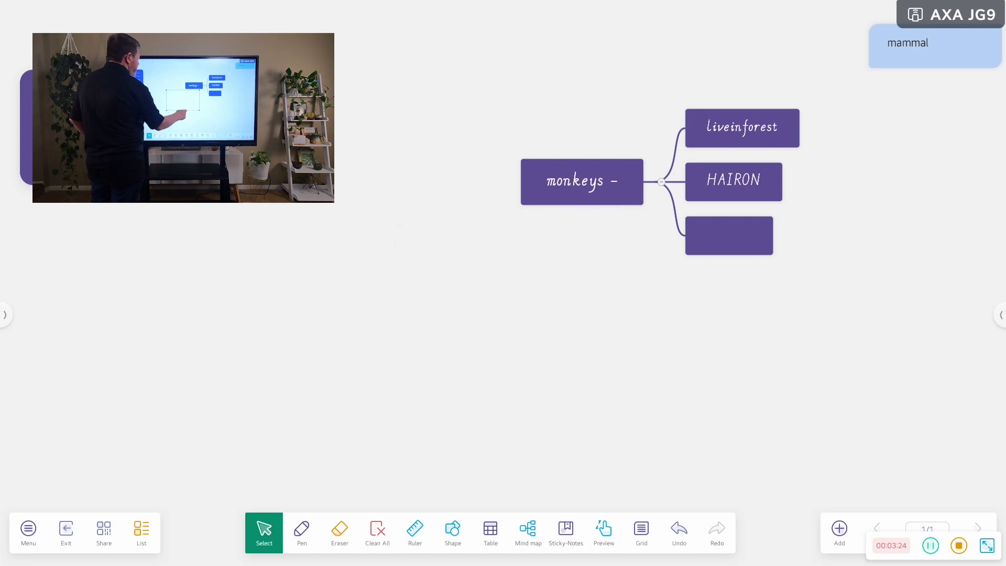
click(25, 126)
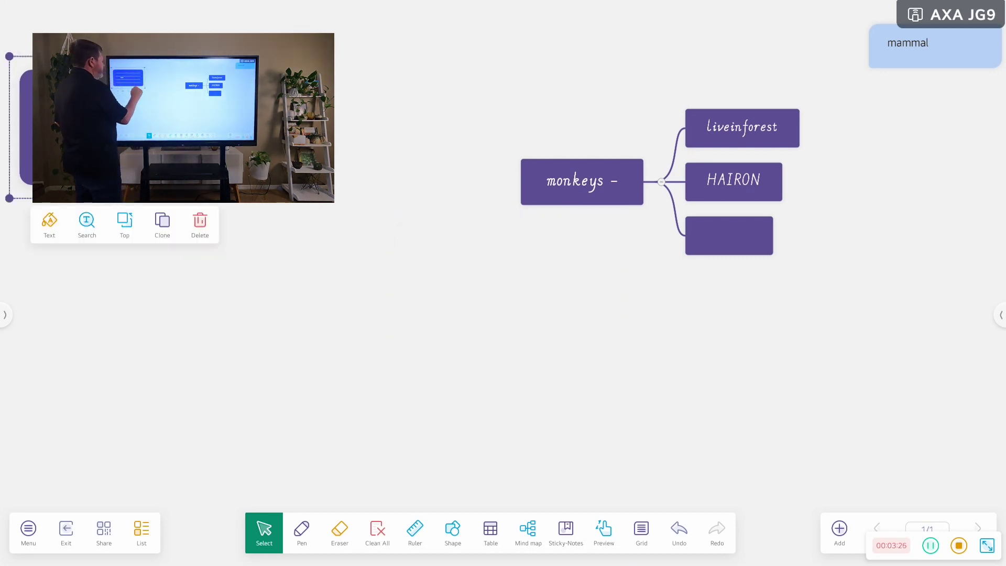
click(201, 220)
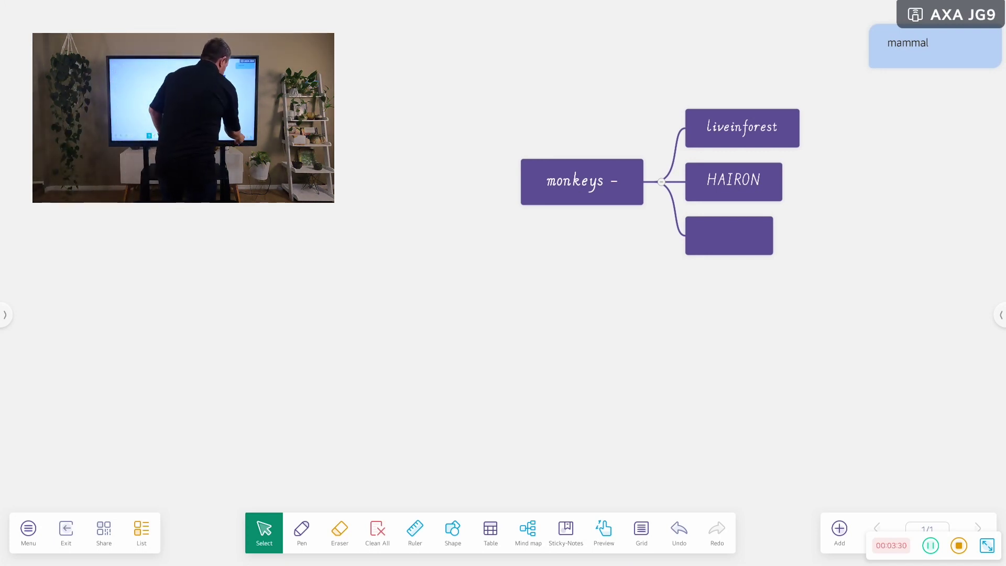
Add a blank page 2 to the board and go back to page 1
drag(896, 544, 896, 419)
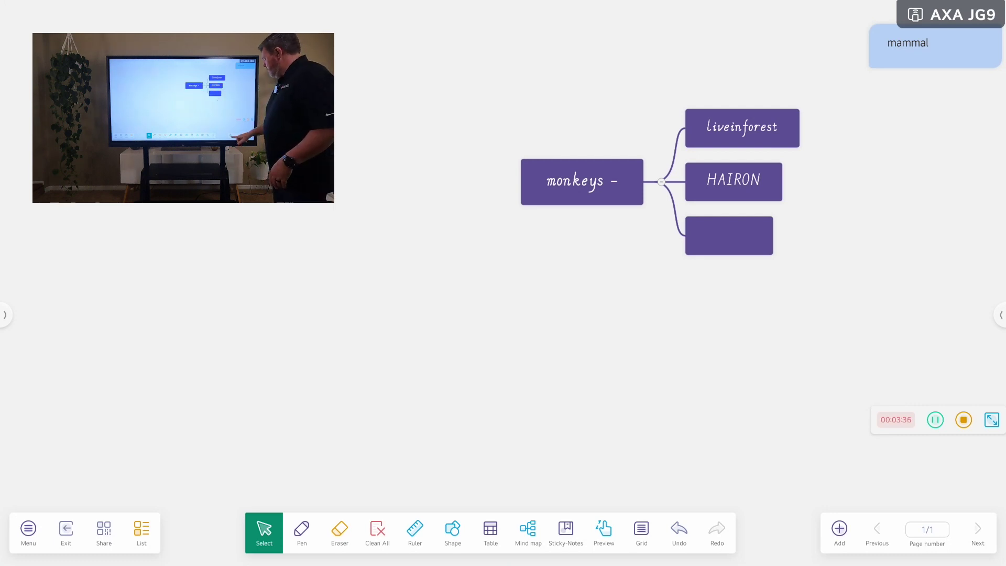
click(839, 527)
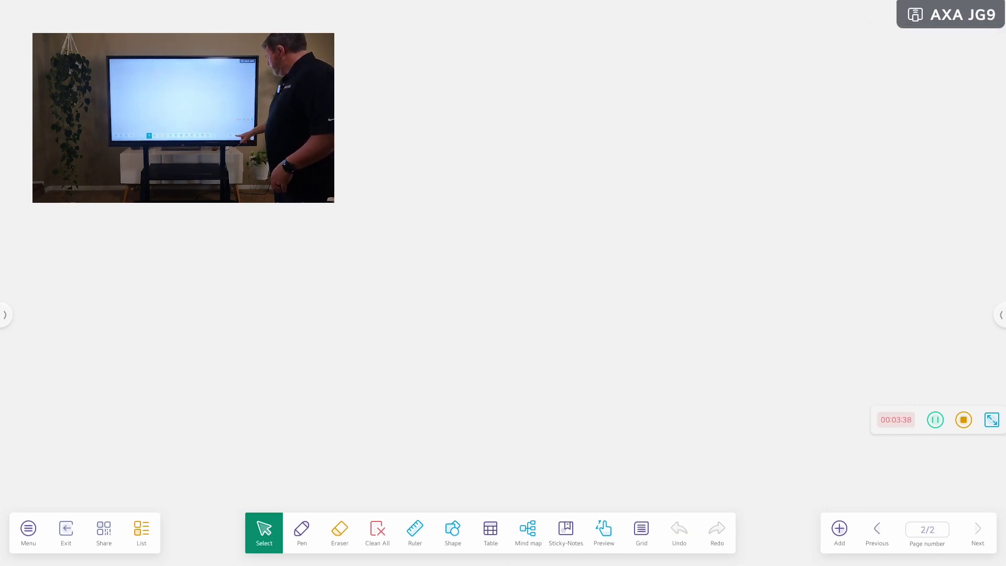
click(876, 528)
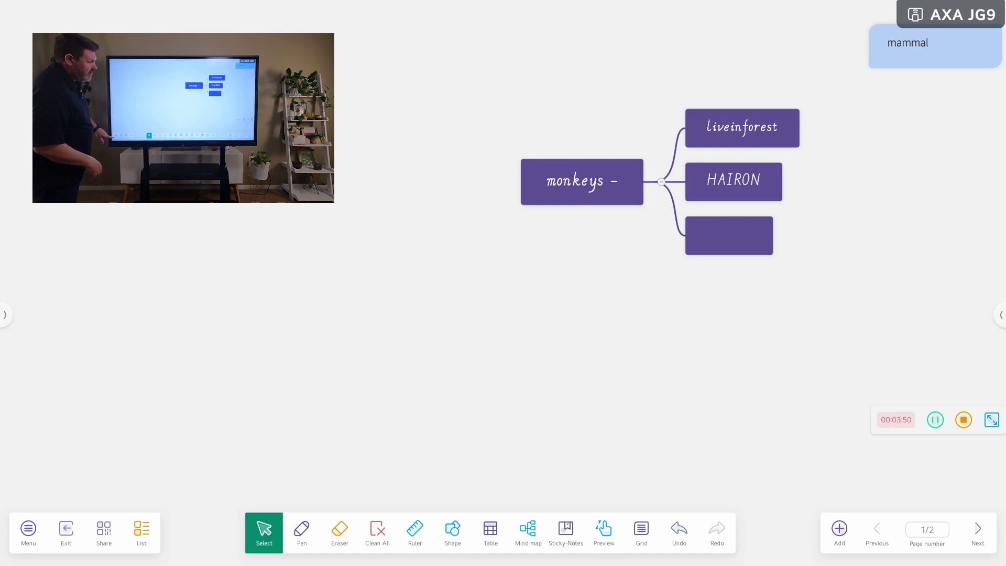
Save all whiteboard pages to device storage as 0516-1210.enb
click(29, 531)
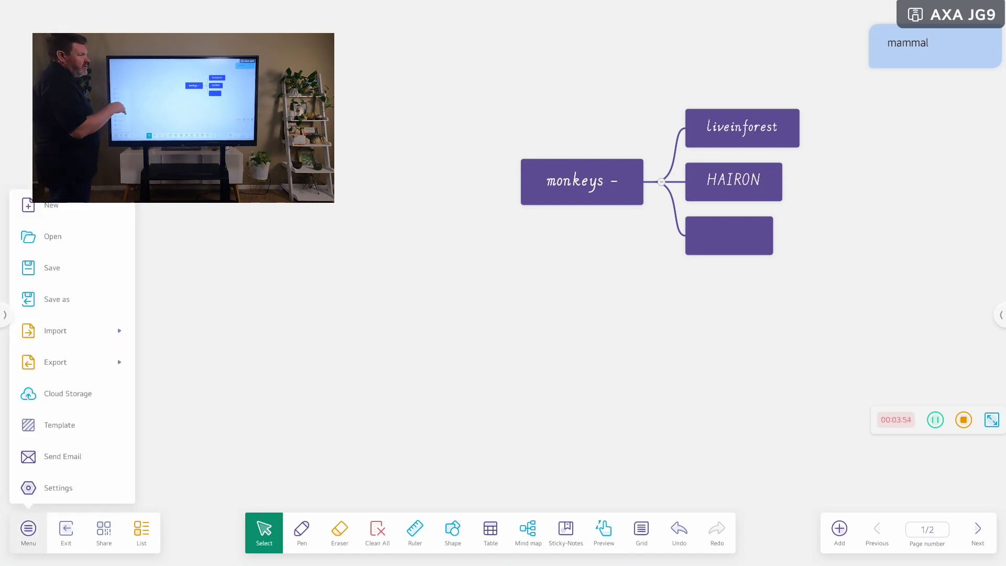
click(52, 268)
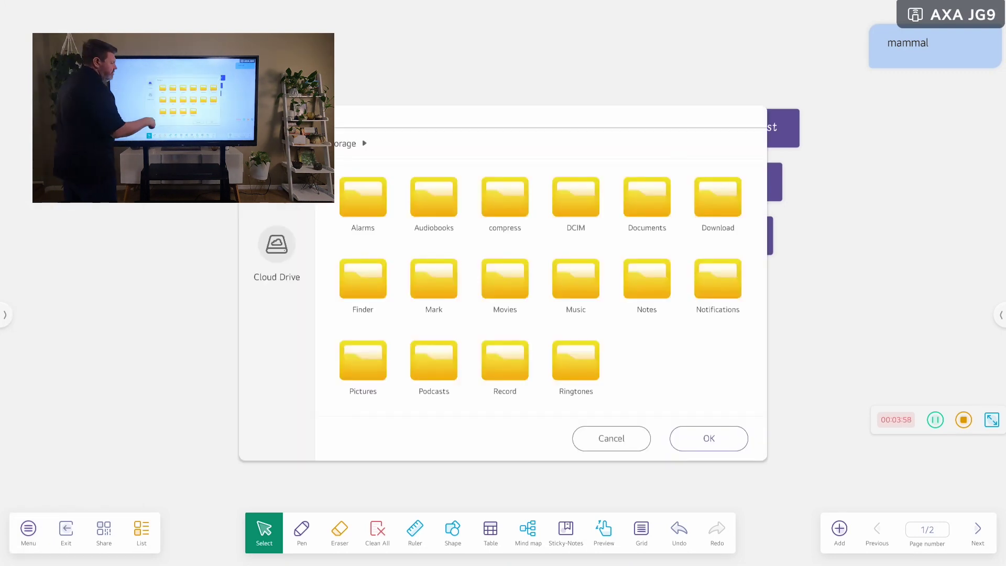
click(707, 438)
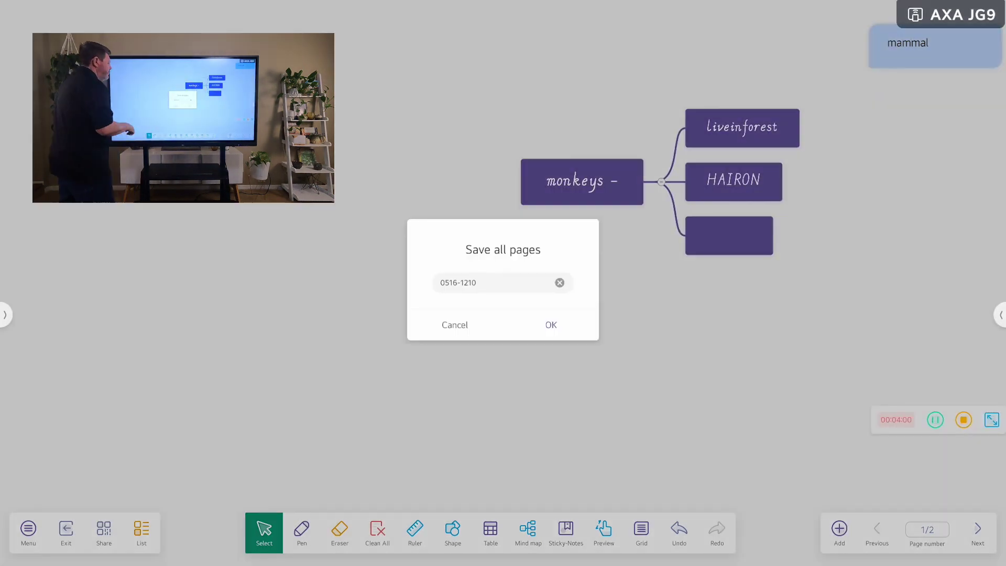
click(550, 324)
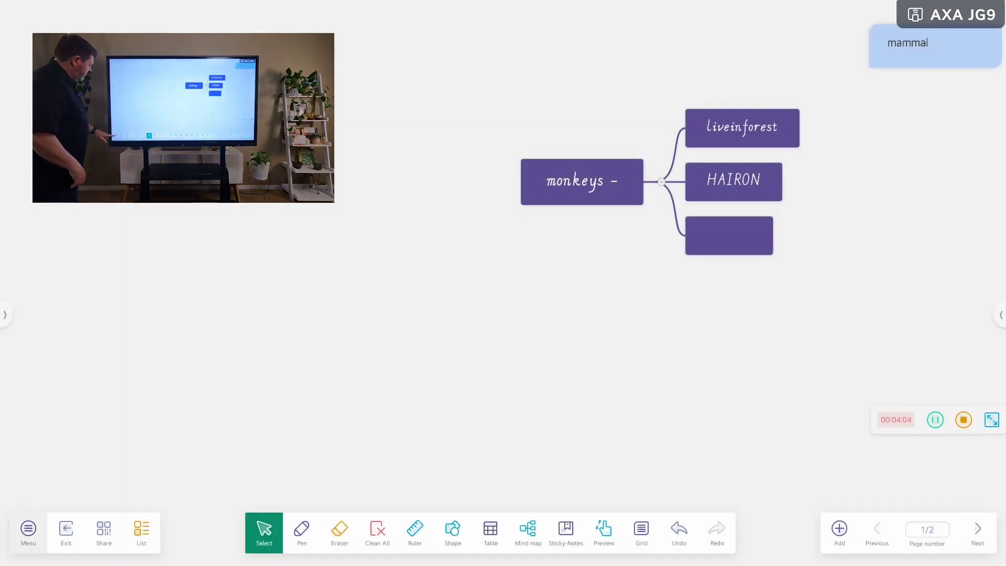
click(28, 531)
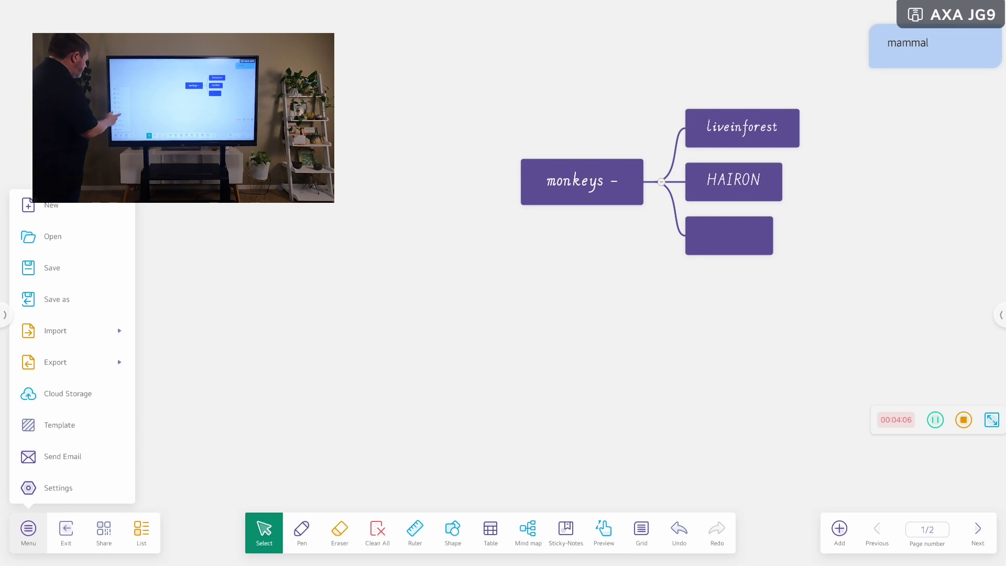
Check the Import and Export format lists, then open the Template background settings
click(55, 330)
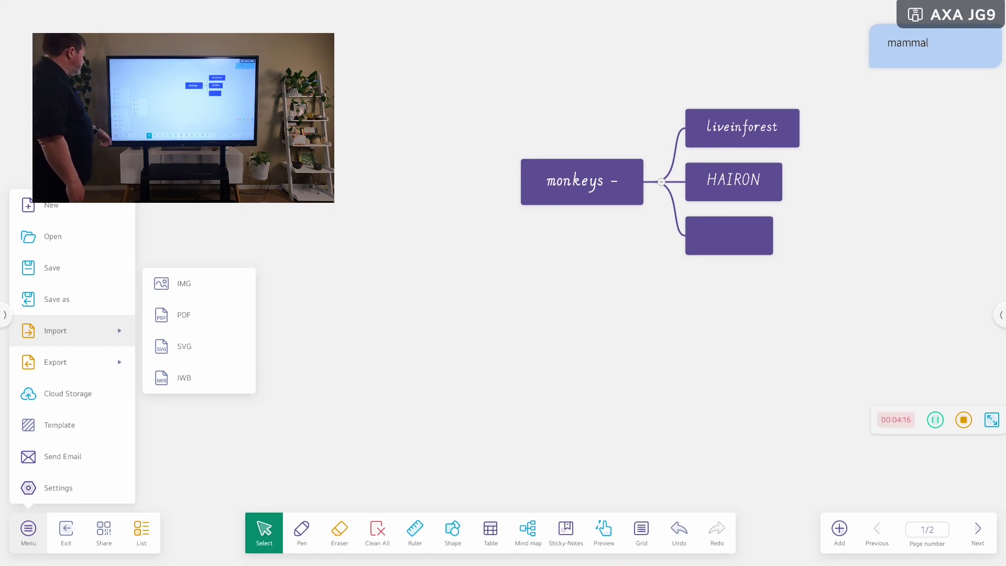
click(55, 361)
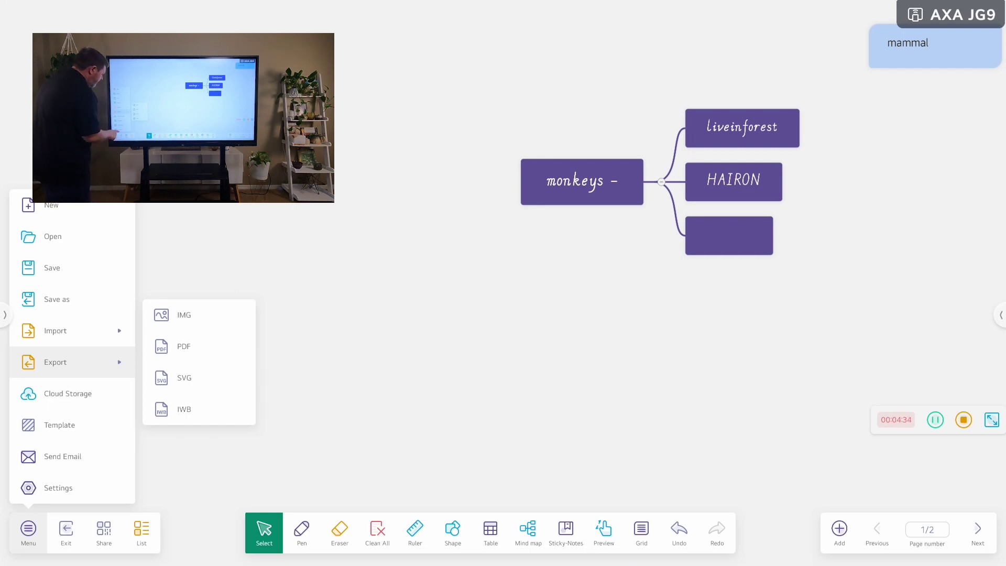
click(59, 424)
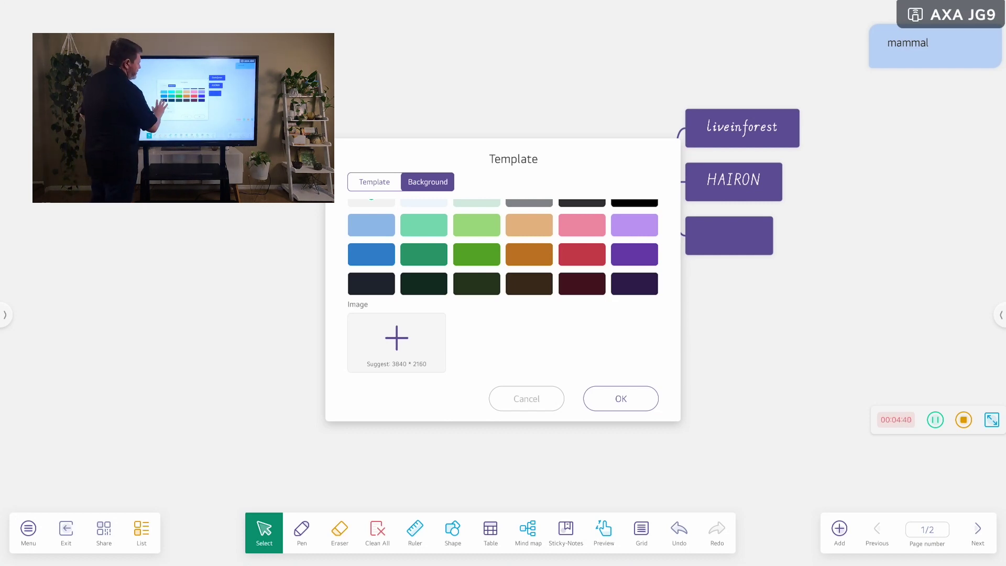
scroll(503, 252, up, 2)
scroll(503, 251, down, 2)
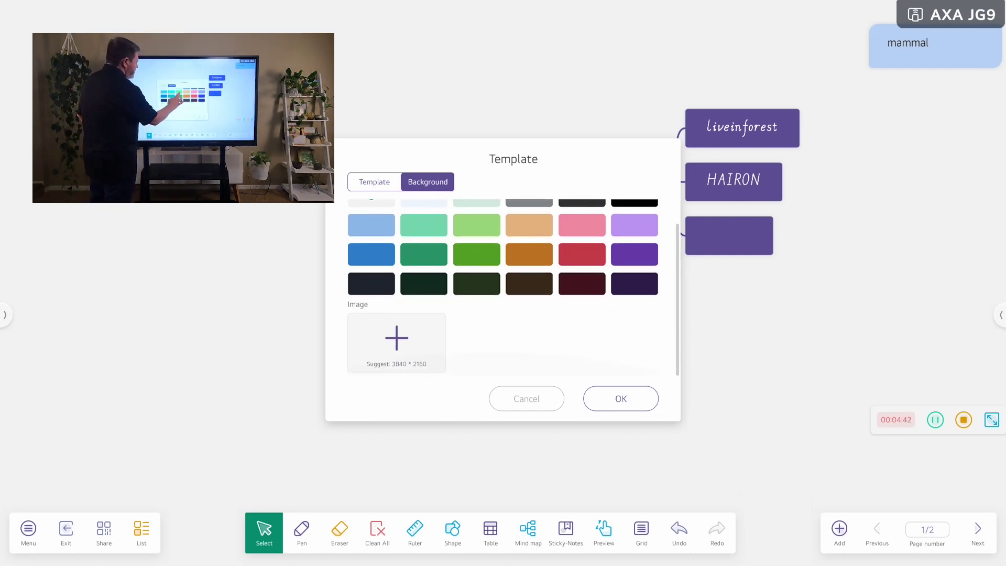
click(374, 182)
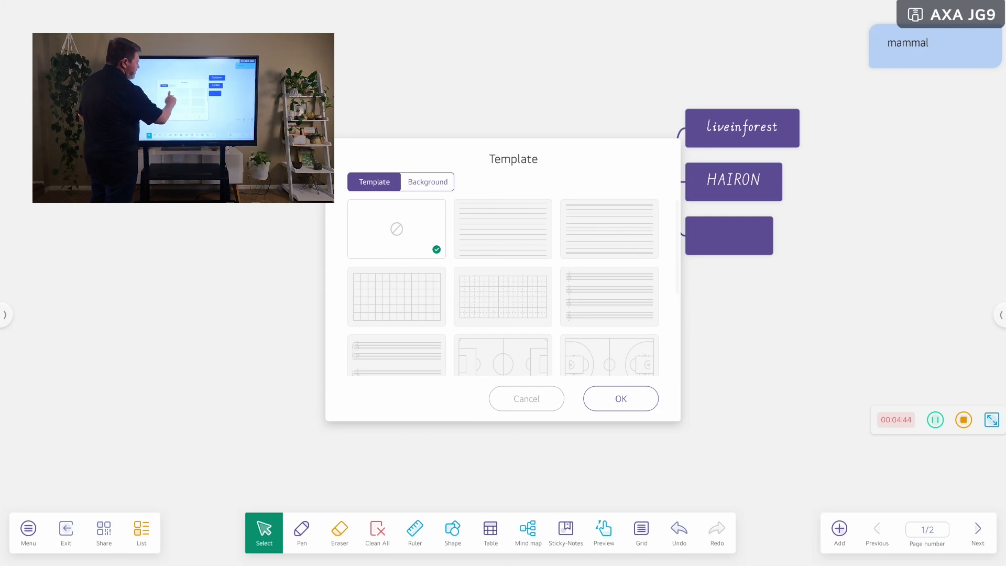
scroll(503, 284, down, 3)
scroll(503, 283, down, 2)
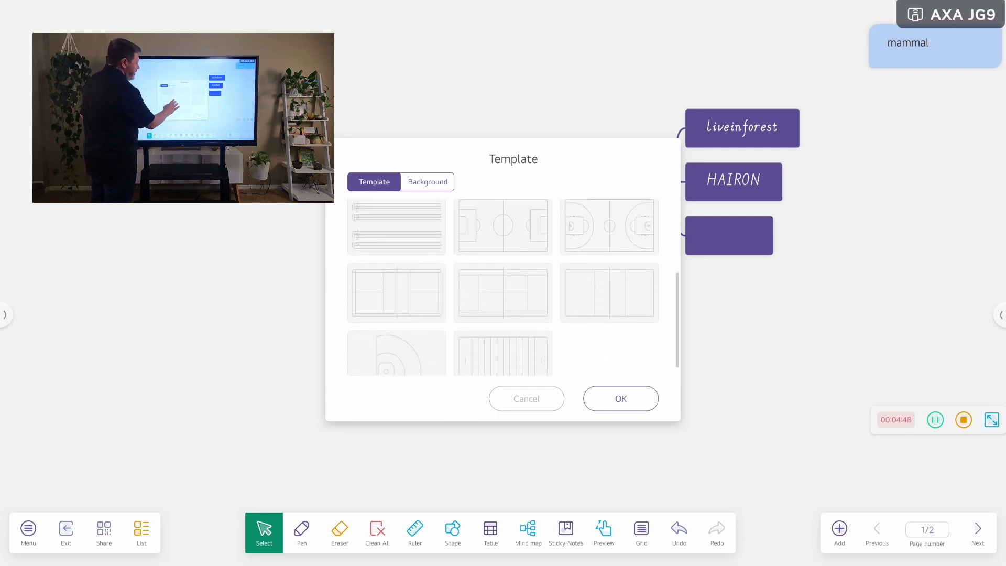
scroll(503, 283, up, 4)
click(428, 181)
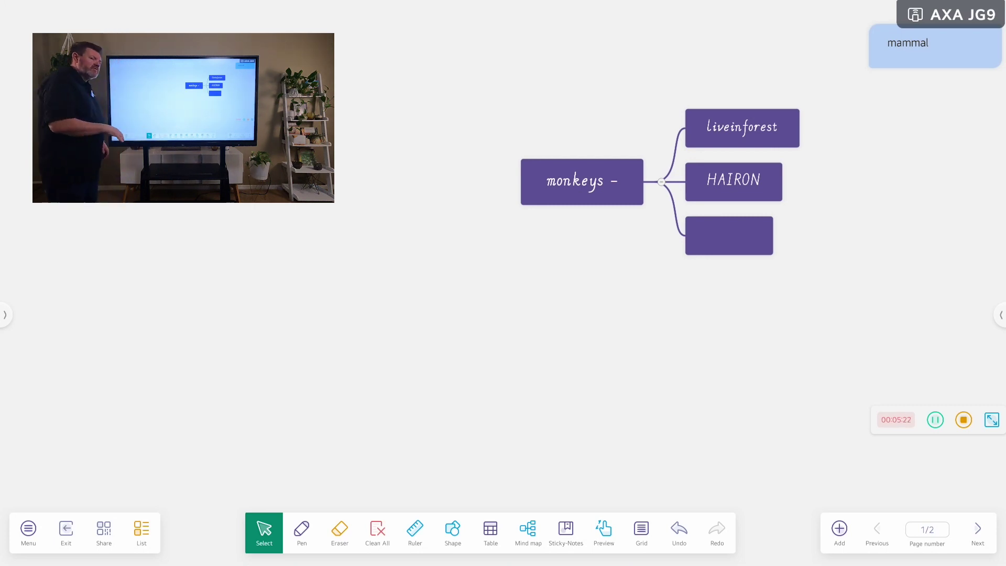
Pick the black pen and draw a freehand arrow left of the mind map
click(301, 532)
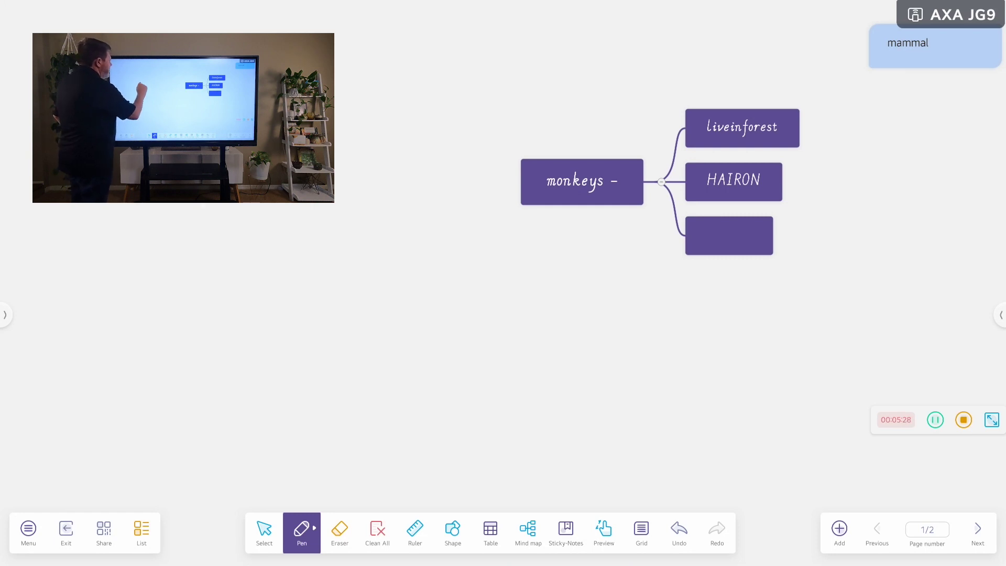
click(339, 532)
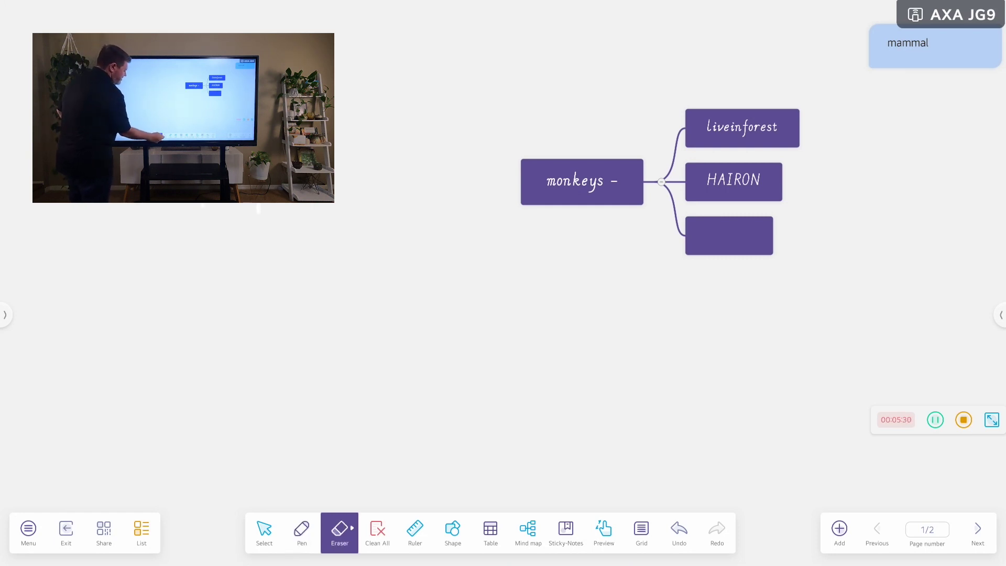
click(301, 531)
click(300, 532)
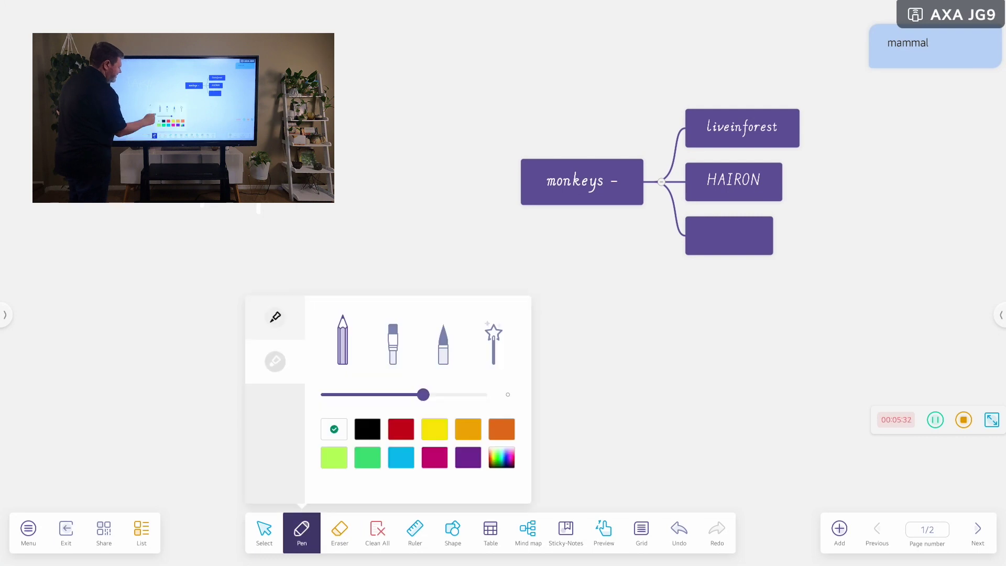
click(302, 532)
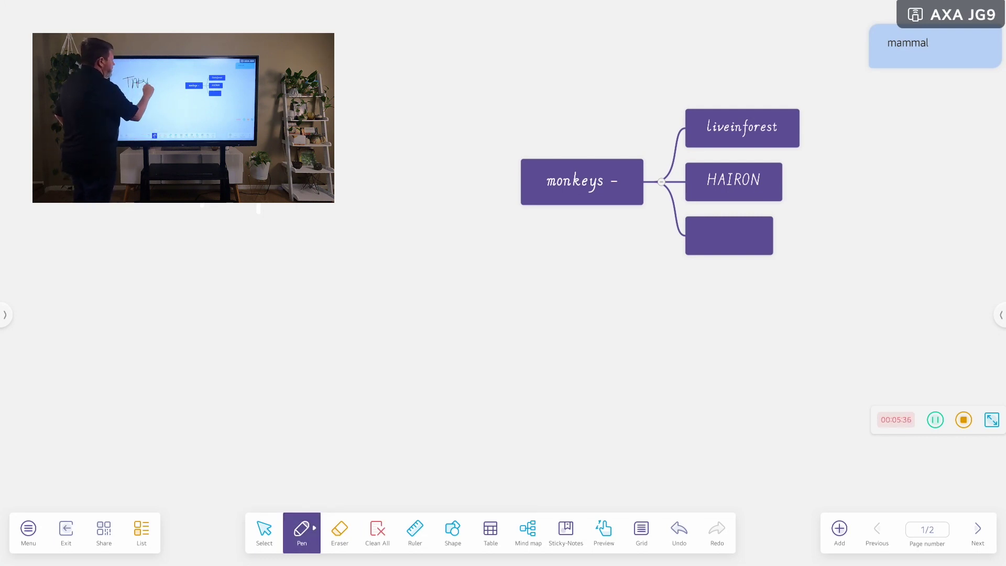
drag(404, 176, 346, 185)
drag(365, 148, 357, 189)
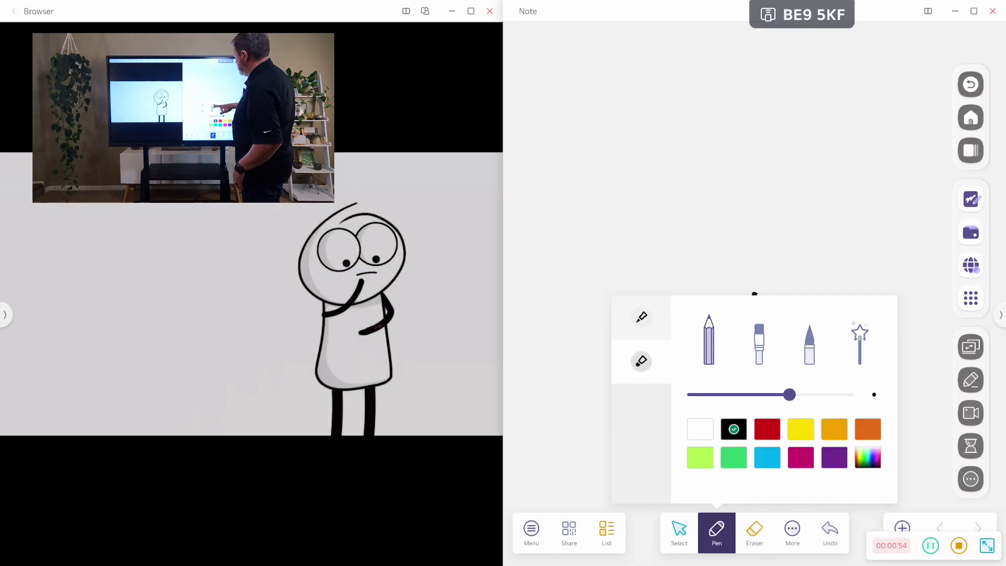
Handwrite 'note 1' and 'note2' beside the video, then erase both with the Eraser
click(764, 279)
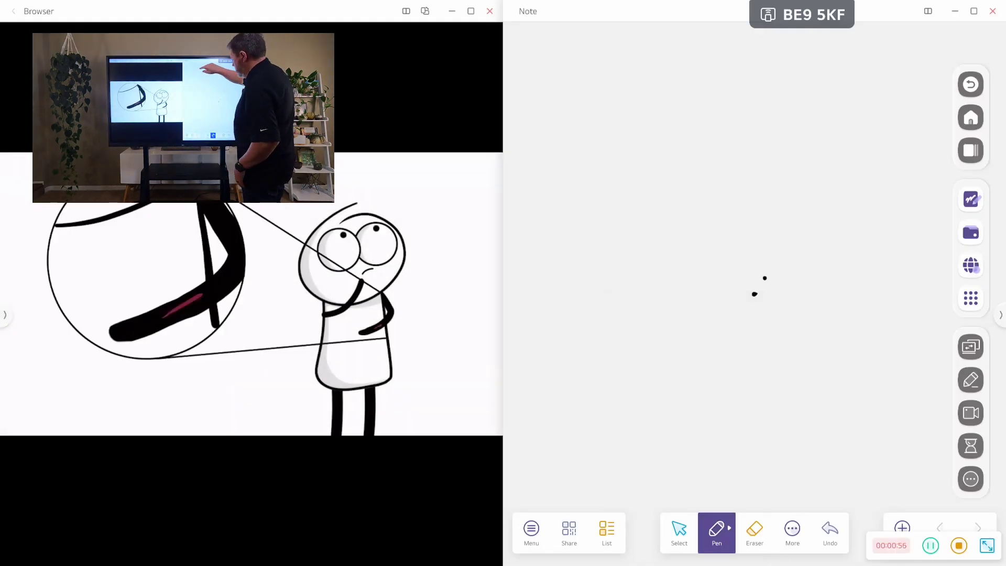
drag(586, 98, 619, 130)
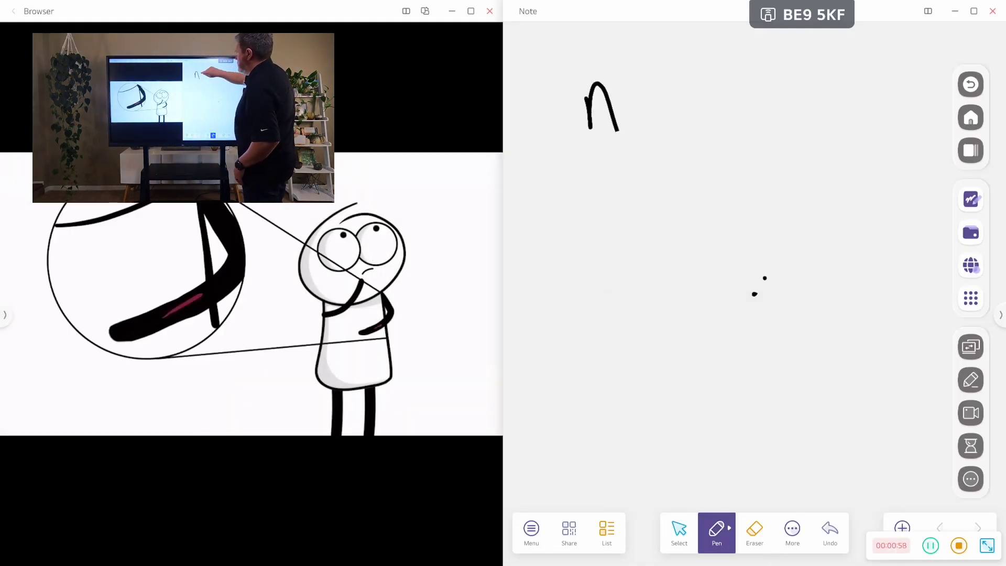
mouse_move(644, 94)
mouse_down()
mouse_move(681, 147)
mouse_move(696, 94)
mouse_move(733, 142)
mouse_up()
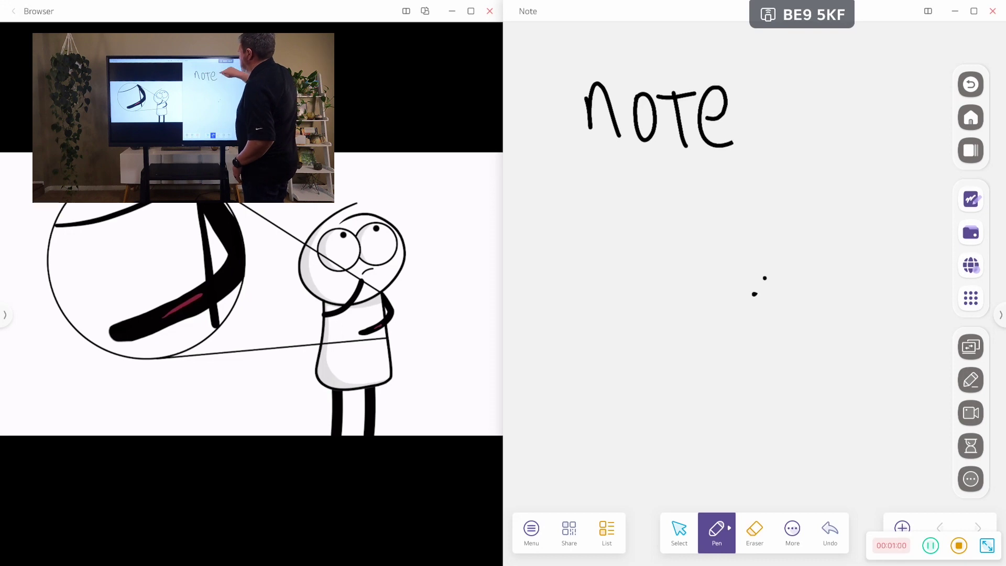
drag(782, 88, 785, 148)
mouse_move(586, 188)
mouse_down()
mouse_move(590, 235)
mouse_move(640, 236)
mouse_up()
drag(668, 188, 669, 190)
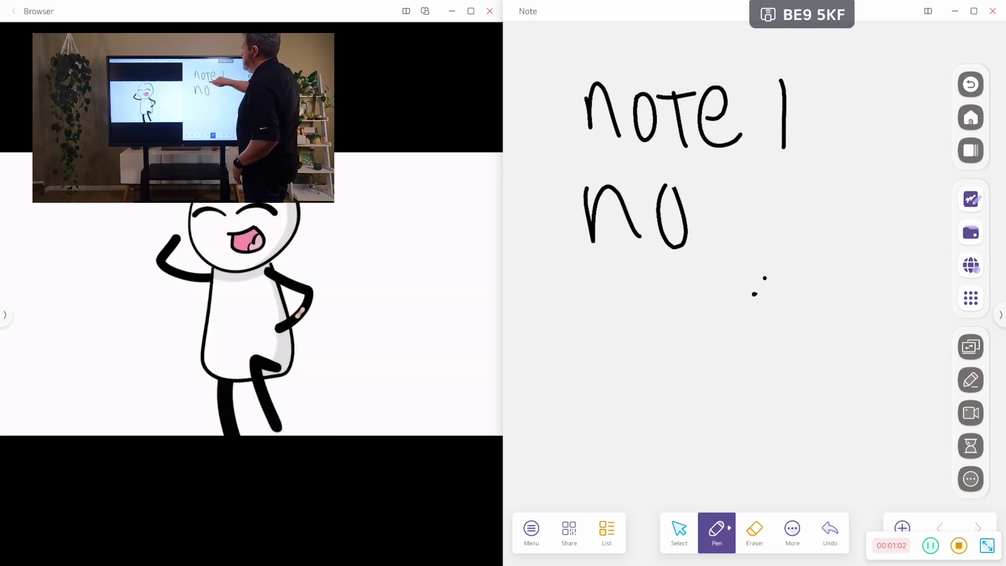
drag(707, 154, 725, 246)
mouse_move(711, 206)
mouse_down()
mouse_move(743, 205)
mouse_move(779, 236)
mouse_up()
mouse_move(778, 173)
mouse_down()
mouse_move(816, 243)
mouse_move(834, 228)
mouse_up()
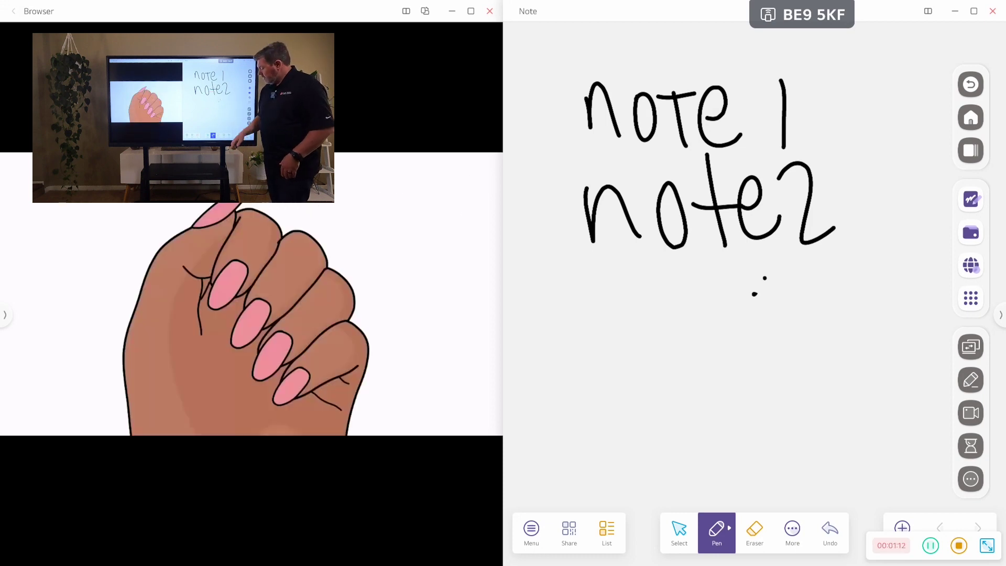
click(755, 532)
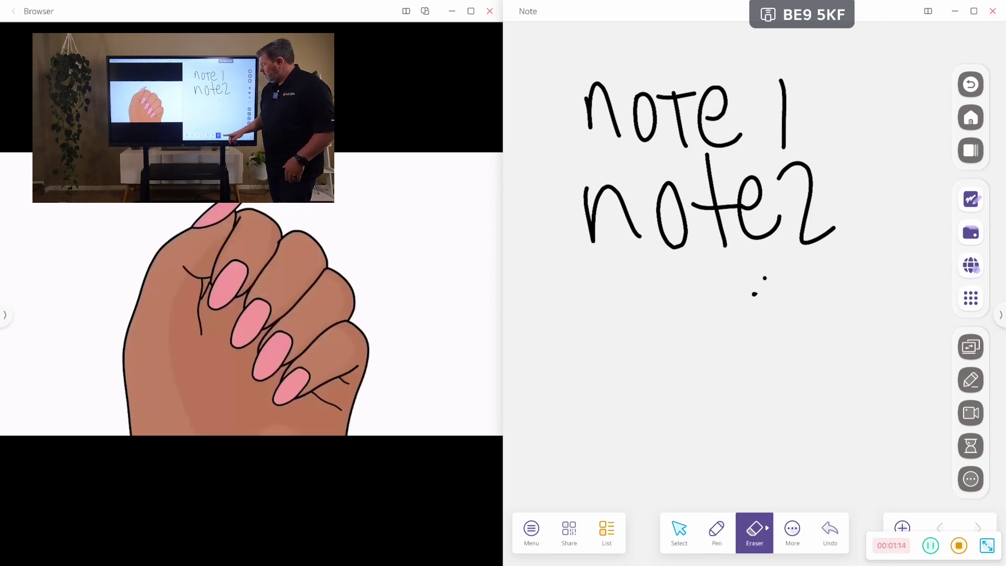
mouse_move(852, 239)
mouse_down()
mouse_move(755, 220)
mouse_move(731, 204)
mouse_move(785, 181)
mouse_move(795, 128)
mouse_move(707, 110)
mouse_move(645, 110)
mouse_move(590, 125)
mouse_move(625, 212)
mouse_move(696, 224)
mouse_move(727, 260)
mouse_up()
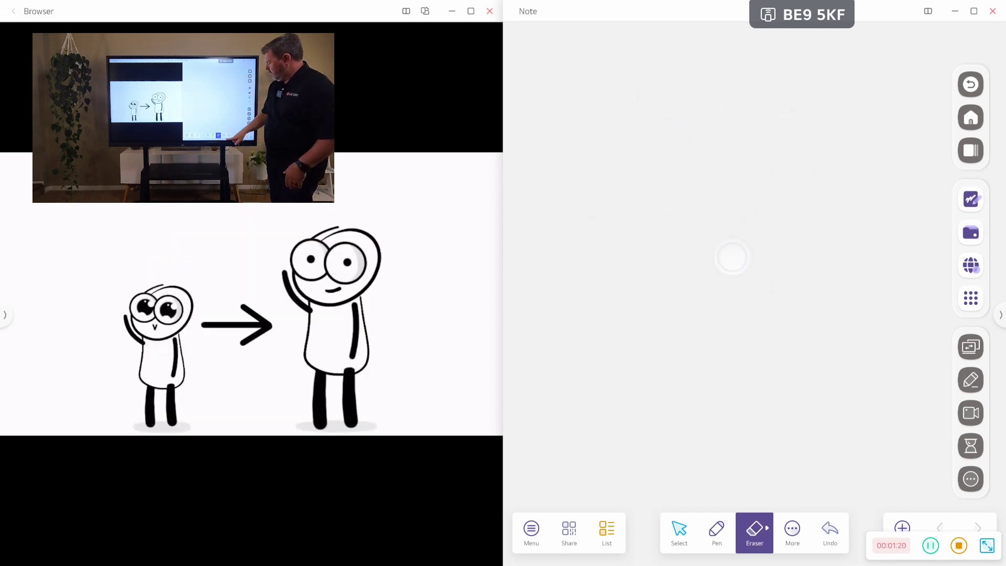
Choose Mind map from the More tools menu to place it on the note pane
click(792, 531)
click(754, 476)
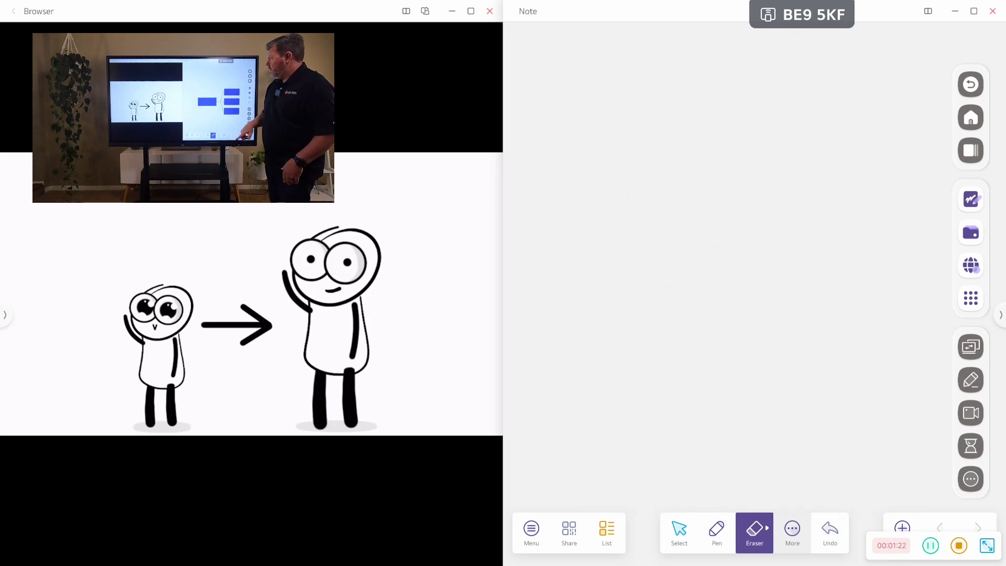